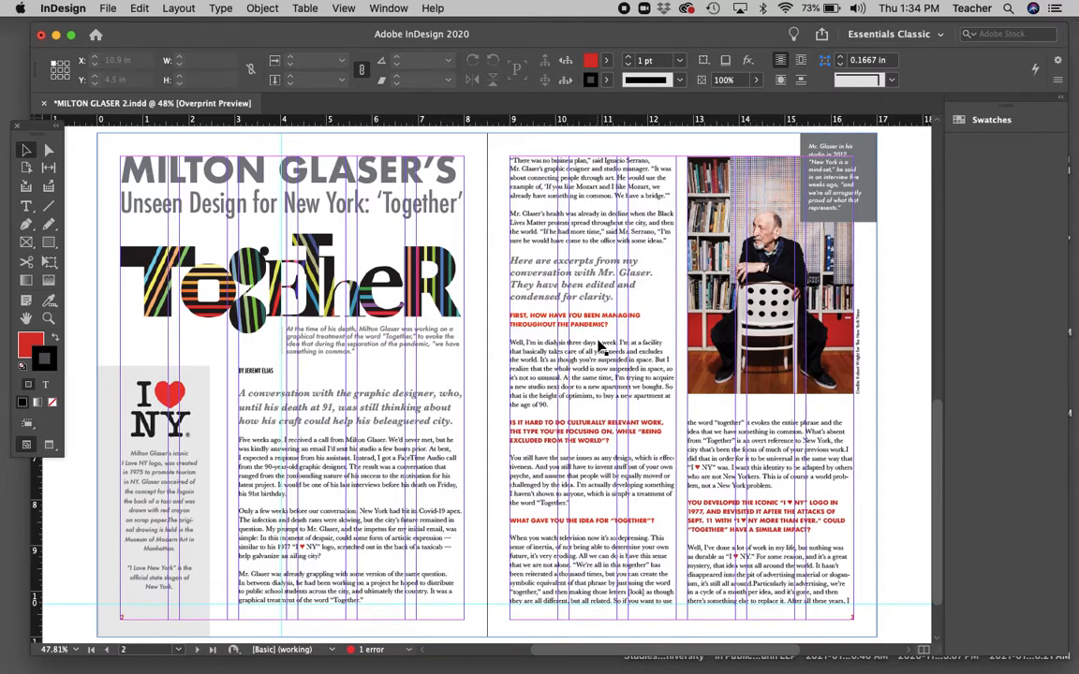
Draw a rectangle frame over the whole spread and give it a black (K 100) stroke.
{"action": "left_click", "coordinate": [28, 245]}
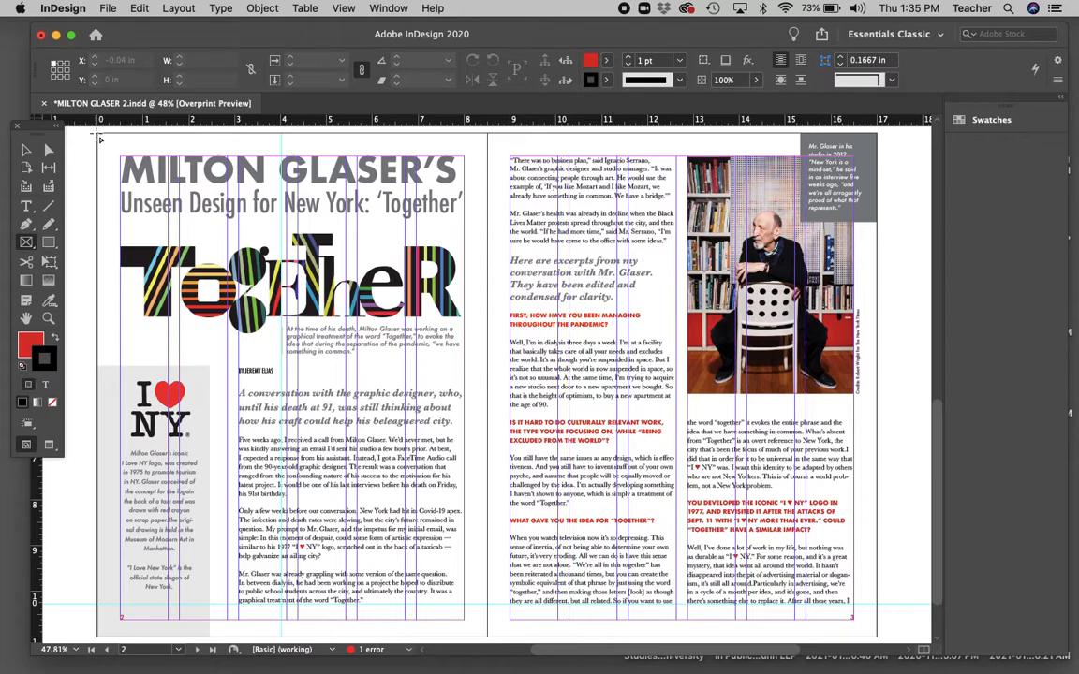
{"action": "mouse_move", "coordinate": [100, 138]}
{"action": "left_mouse_down"}
{"action": "mouse_move", "coordinate": [251, 198]}
{"action": "mouse_move", "coordinate": [489, 350]}
{"action": "mouse_move", "coordinate": [736, 518]}
{"action": "mouse_move", "coordinate": [879, 639]}
{"action": "left_mouse_up"}
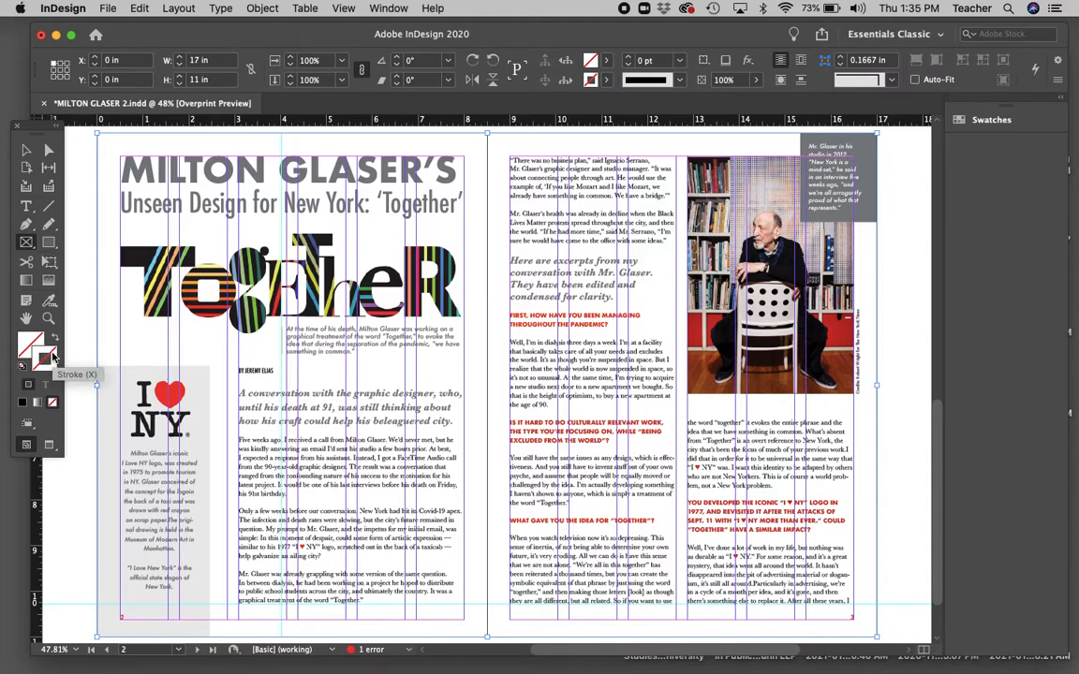
{"action": "double_click", "coordinate": [47, 354]}
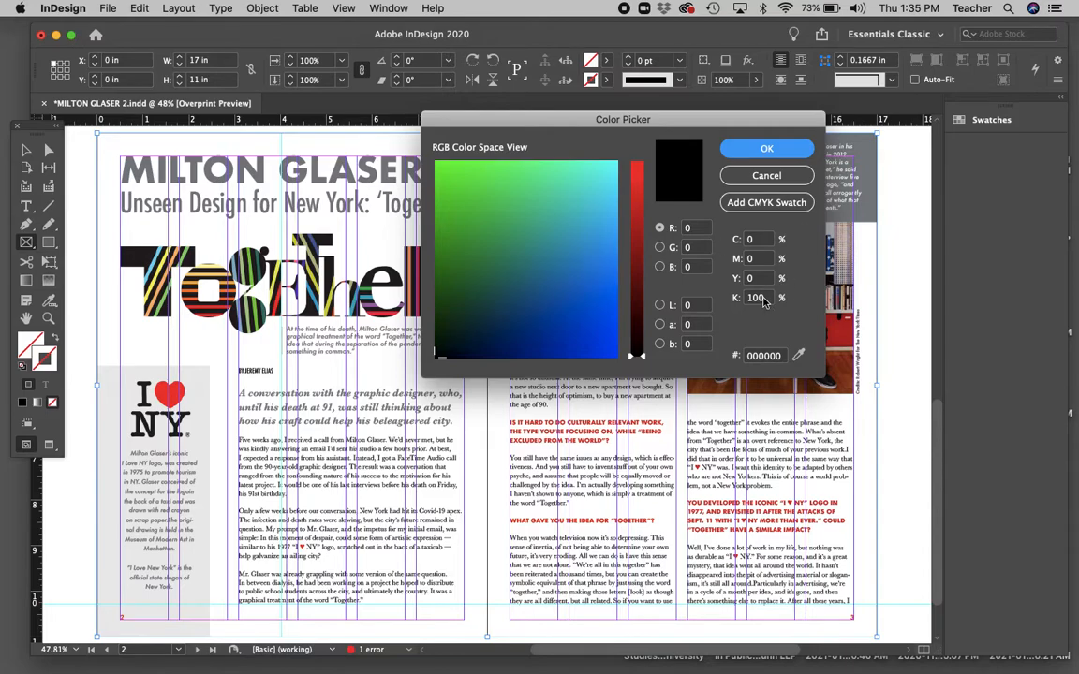
{"action": "left_click", "coordinate": [767, 149]}
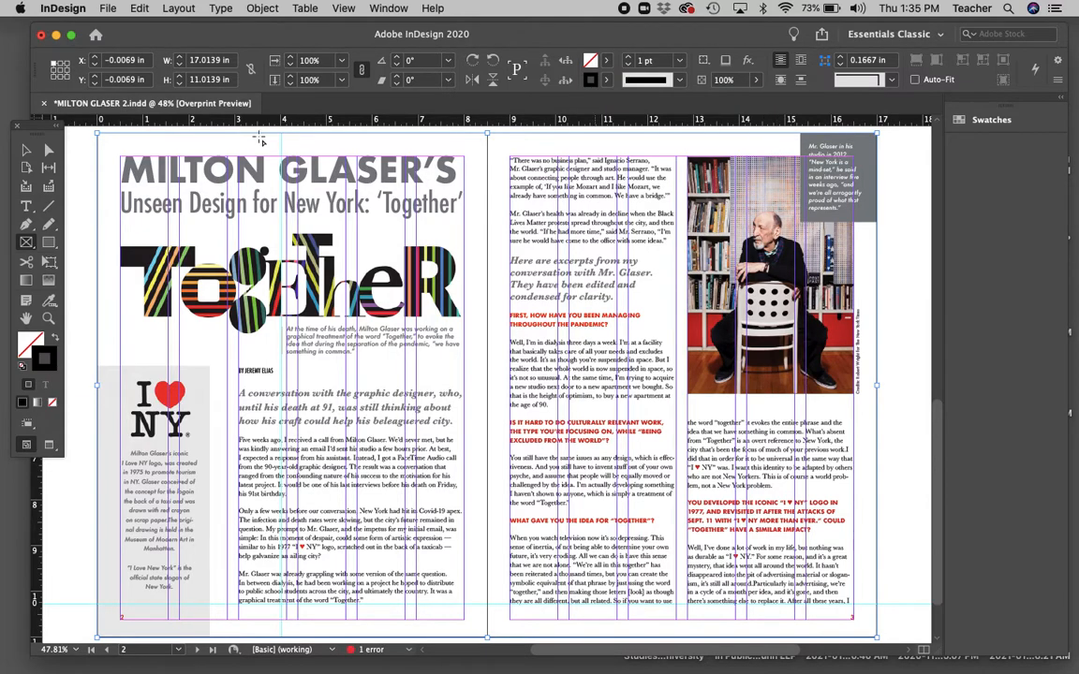
{"action": "left_click", "coordinate": [26, 150]}
{"action": "left_click", "coordinate": [86, 161]}
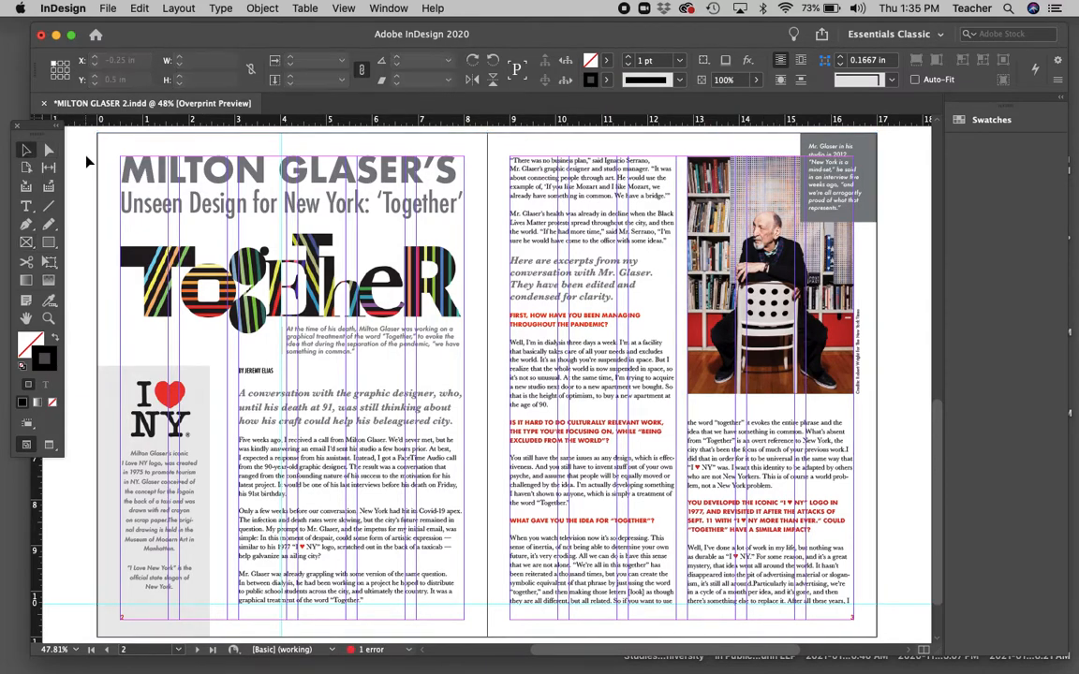
{"action": "left_click", "coordinate": [49, 319]}
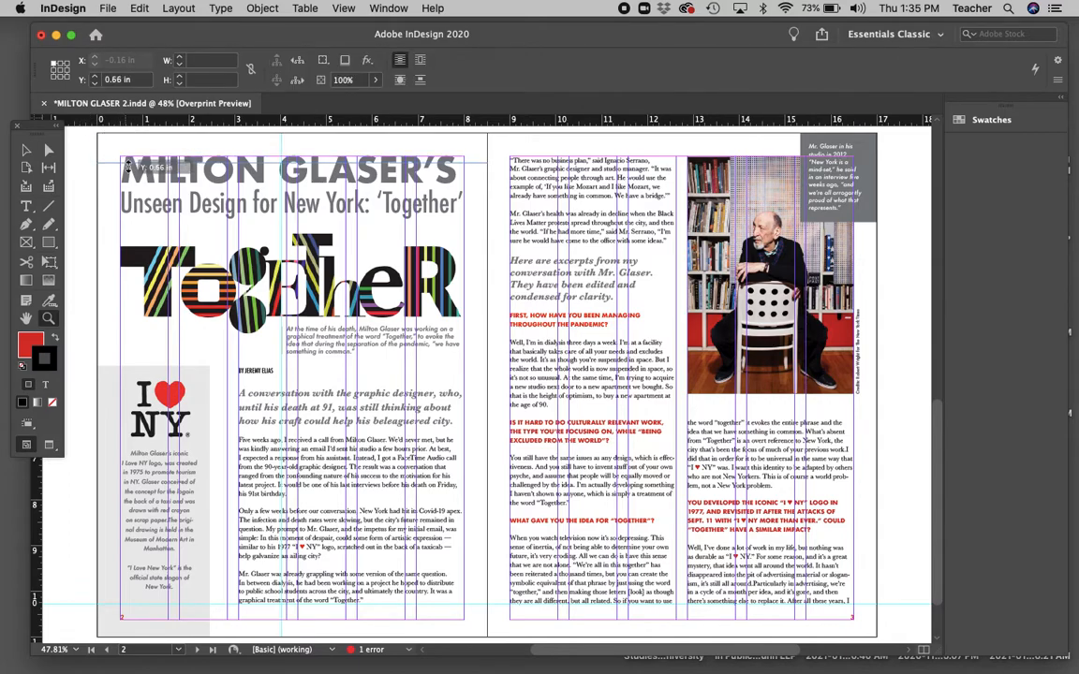
{"action": "left_click_drag", "start_coordinate": [86, 138], "coordinate": [131, 161]}
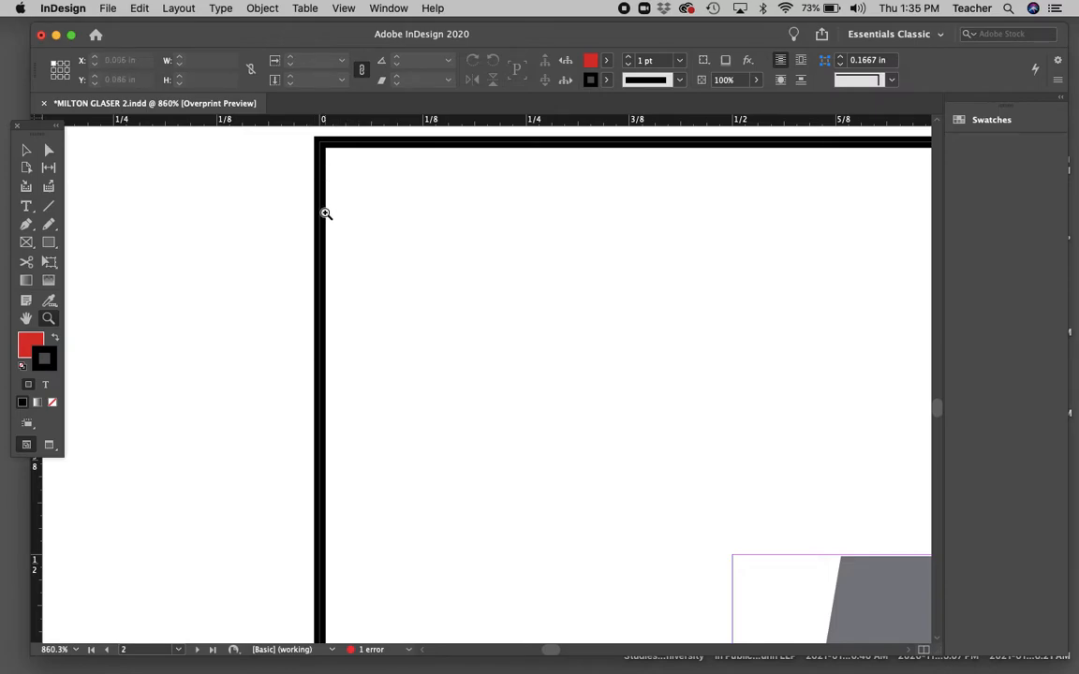
{"action": "left_click", "coordinate": [343, 8]}
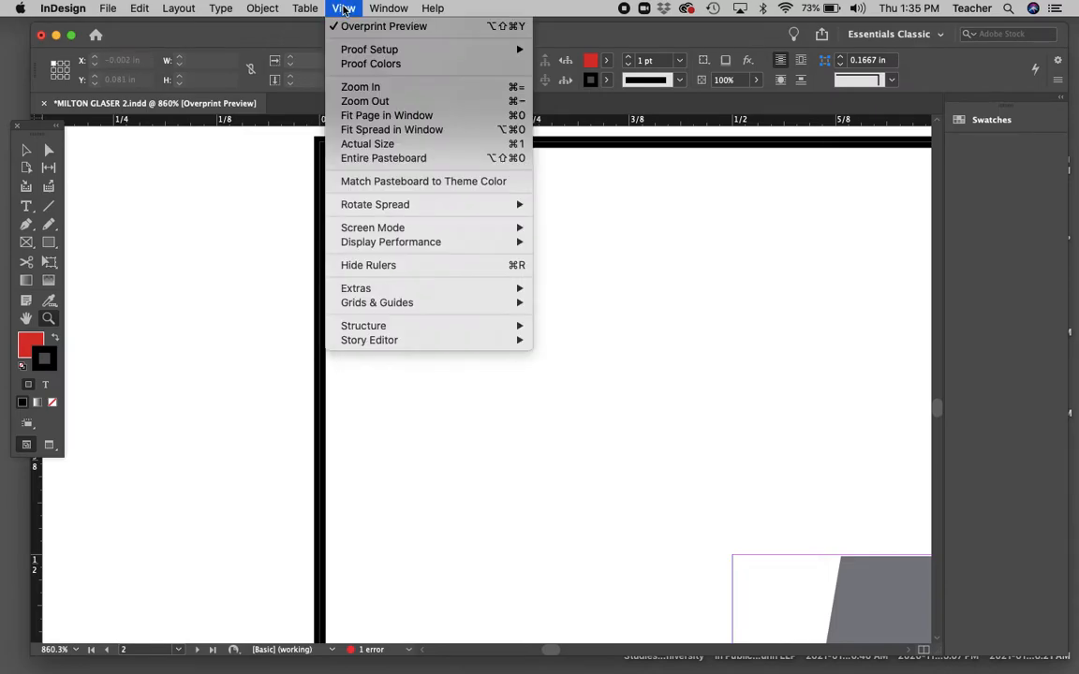
{"action": "left_click", "coordinate": [375, 131]}
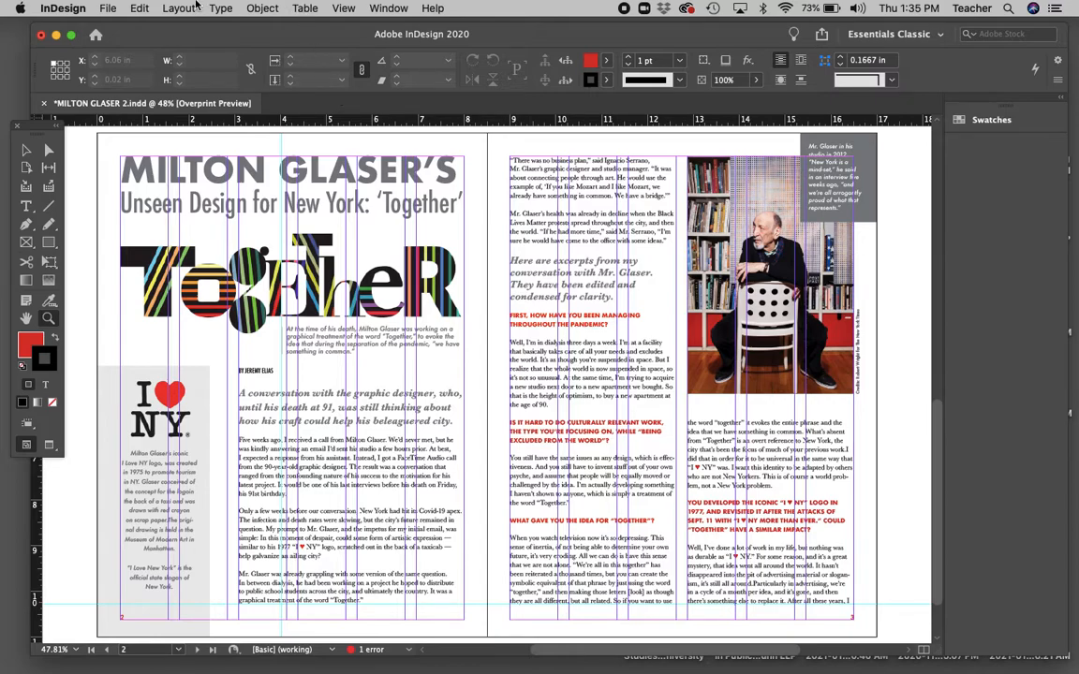
Choose File > Export to begin exporting the document.
{"action": "left_click", "coordinate": [108, 9]}
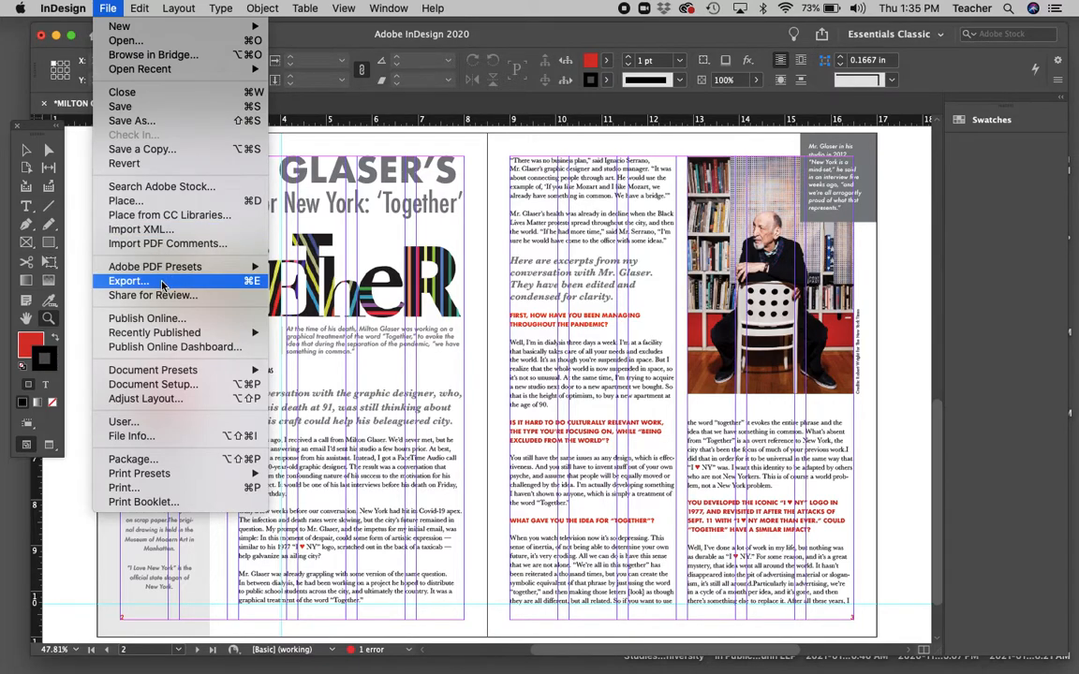
{"action": "left_click", "coordinate": [128, 281]}
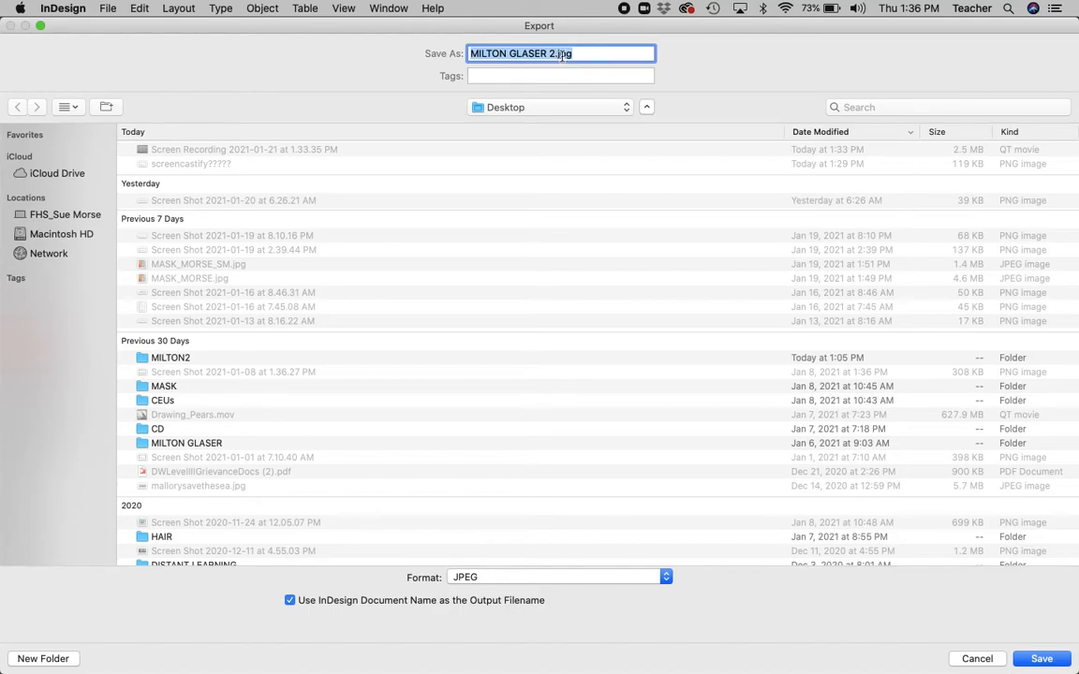
Set the export format to JPEG with the Desktop as location, and save.
{"action": "left_click", "coordinate": [534, 578]}
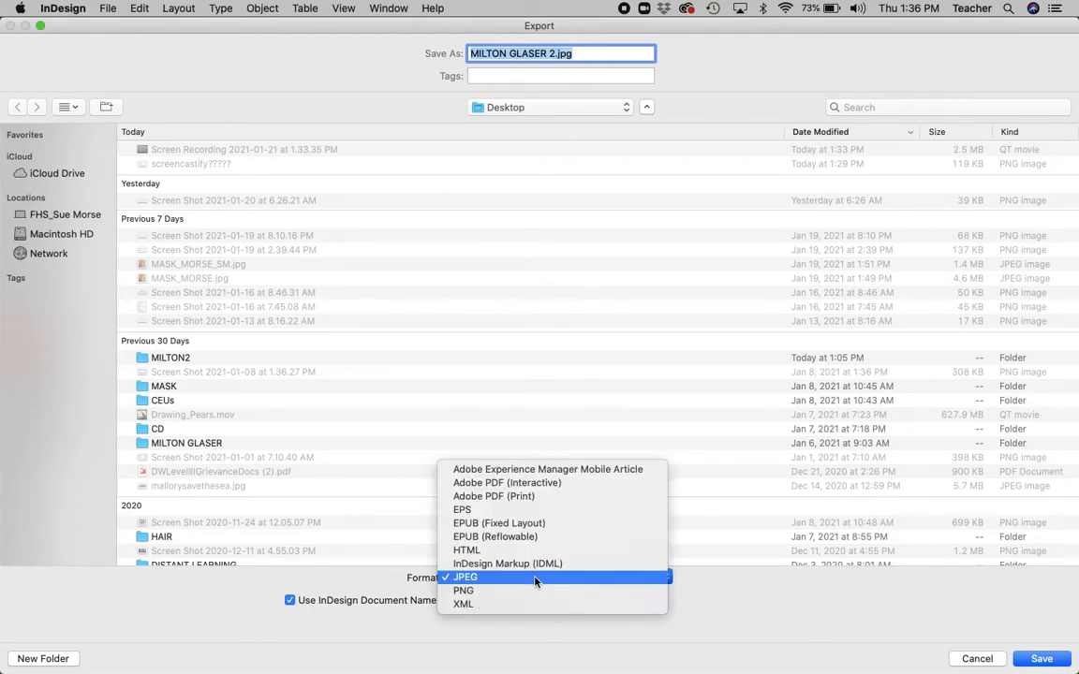
{"action": "left_click", "coordinate": [520, 497]}
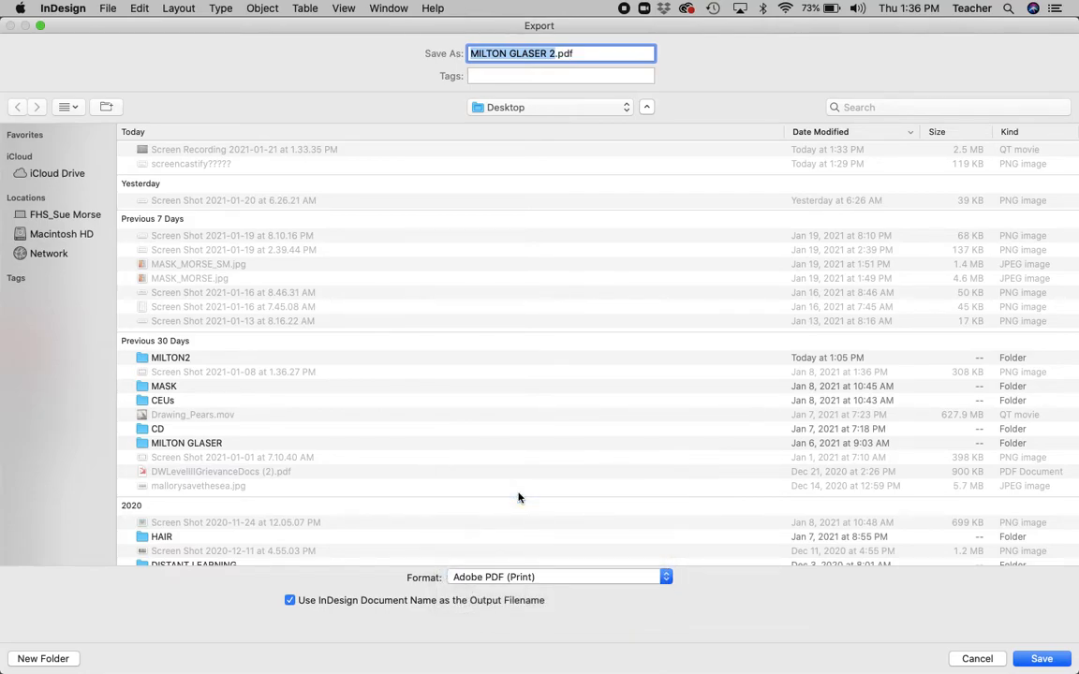
{"action": "left_click", "coordinate": [533, 579]}
{"action": "mouse_move", "coordinate": [543, 664]}
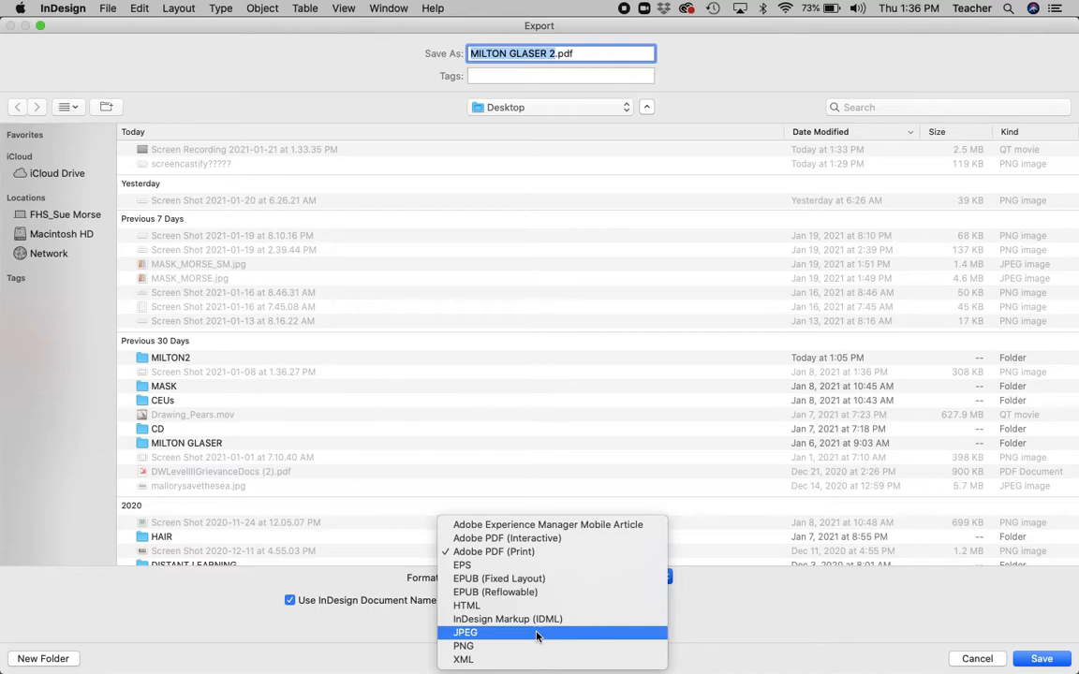
{"action": "left_click", "coordinate": [537, 636]}
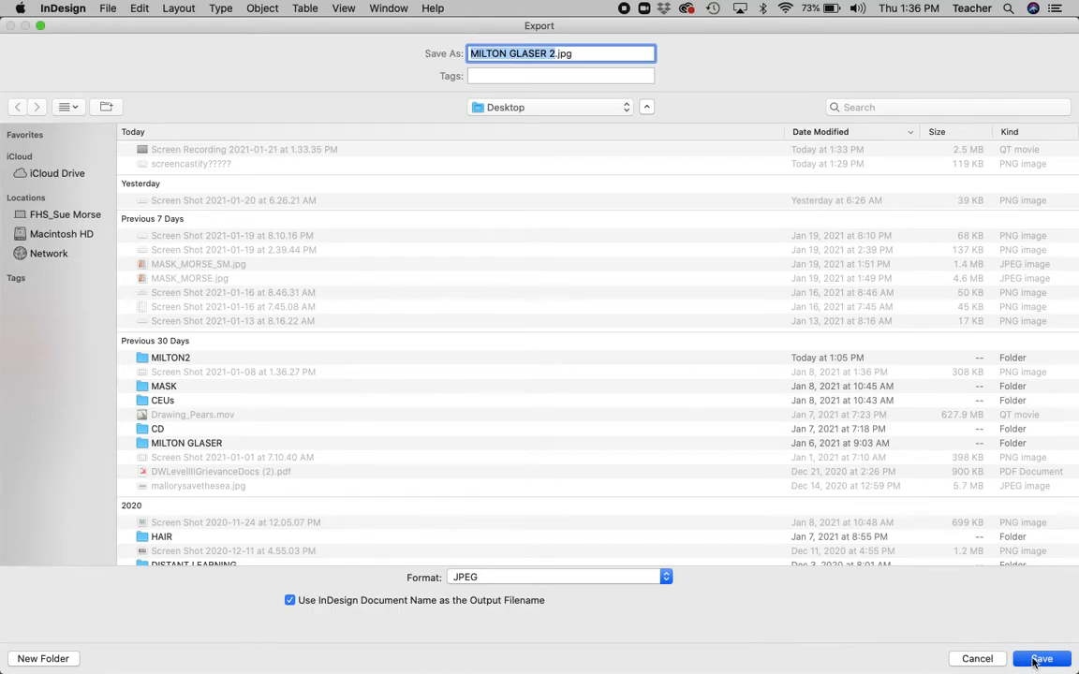
{"action": "left_click", "coordinate": [627, 108]}
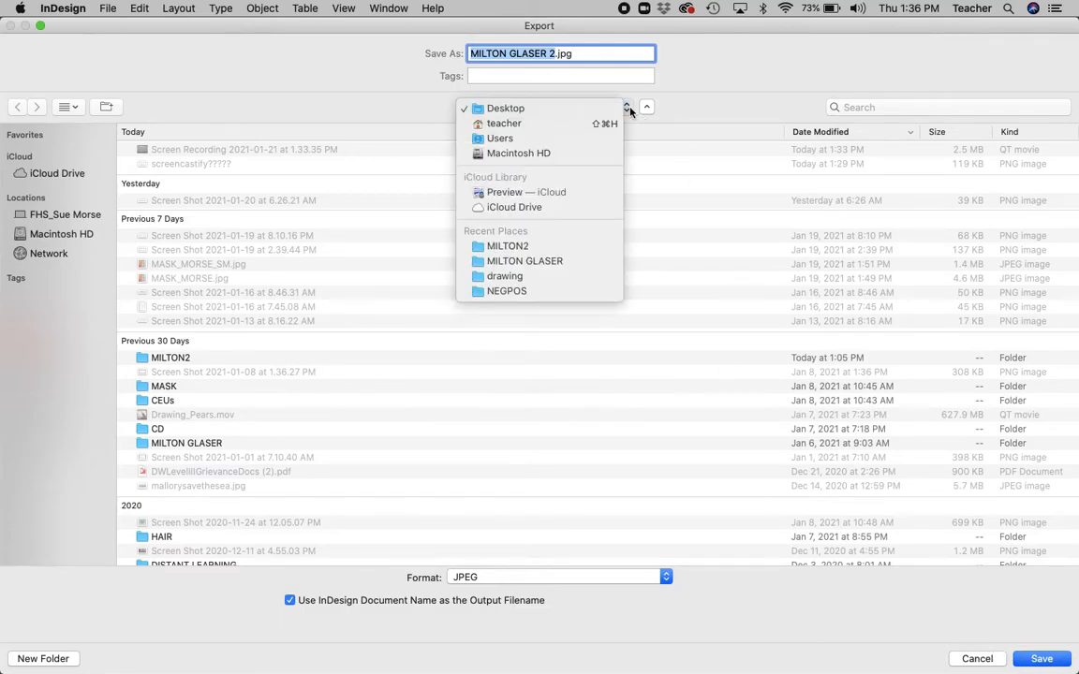
{"action": "left_click", "coordinate": [562, 115]}
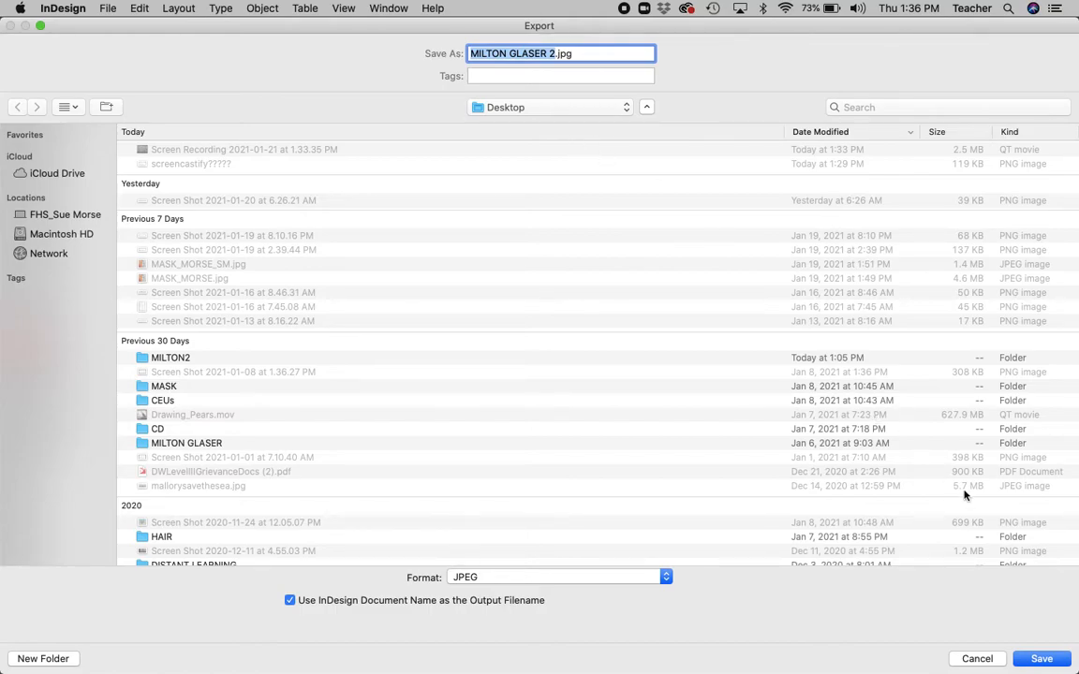
{"action": "left_click", "coordinate": [1036, 659]}
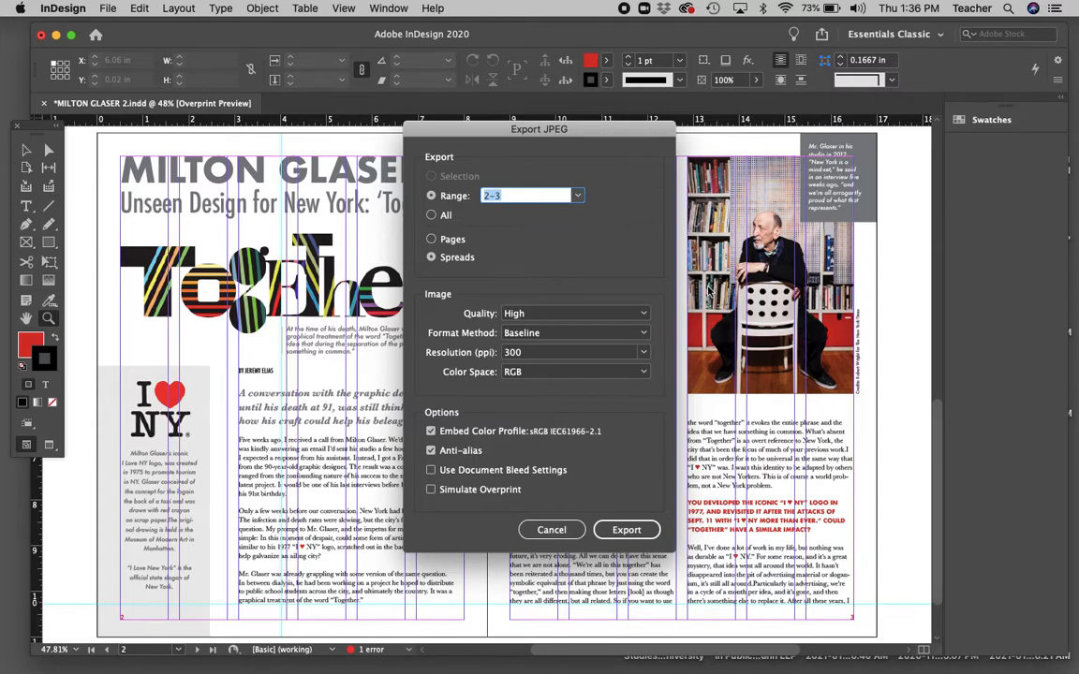
{"action": "left_click", "coordinate": [577, 195]}
{"action": "left_click", "coordinate": [554, 213]}
{"action": "type", "text": "2-3"}
{"action": "left_click", "coordinate": [432, 239]}
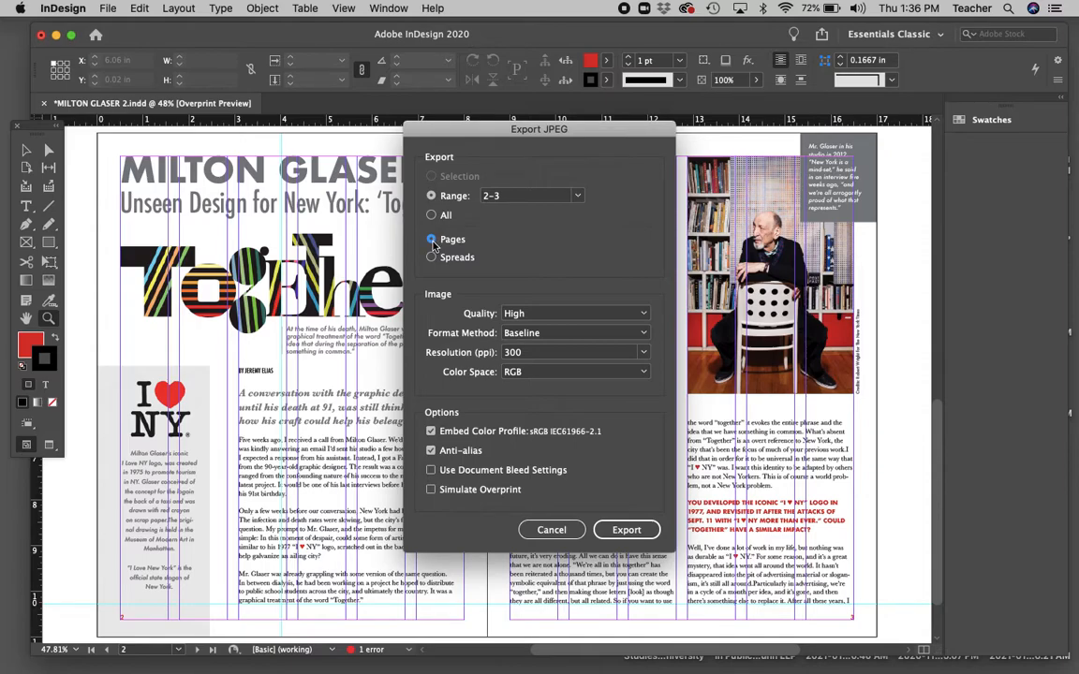
{"action": "left_click", "coordinate": [432, 257]}
{"action": "left_click", "coordinate": [641, 314]}
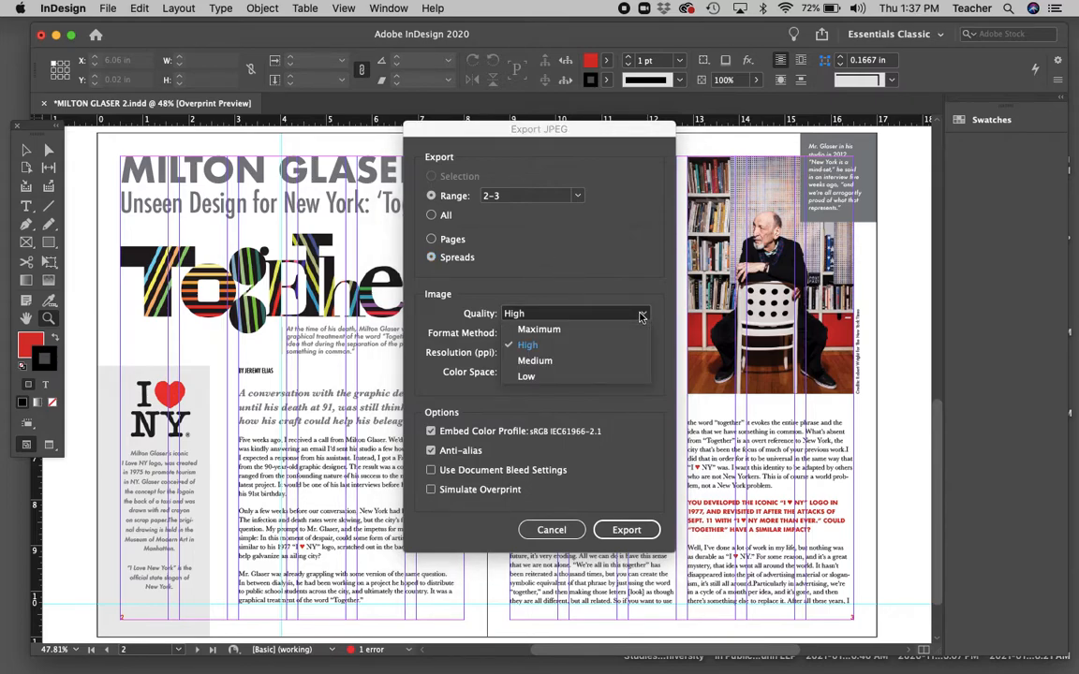
{"action": "left_click", "coordinate": [535, 360]}
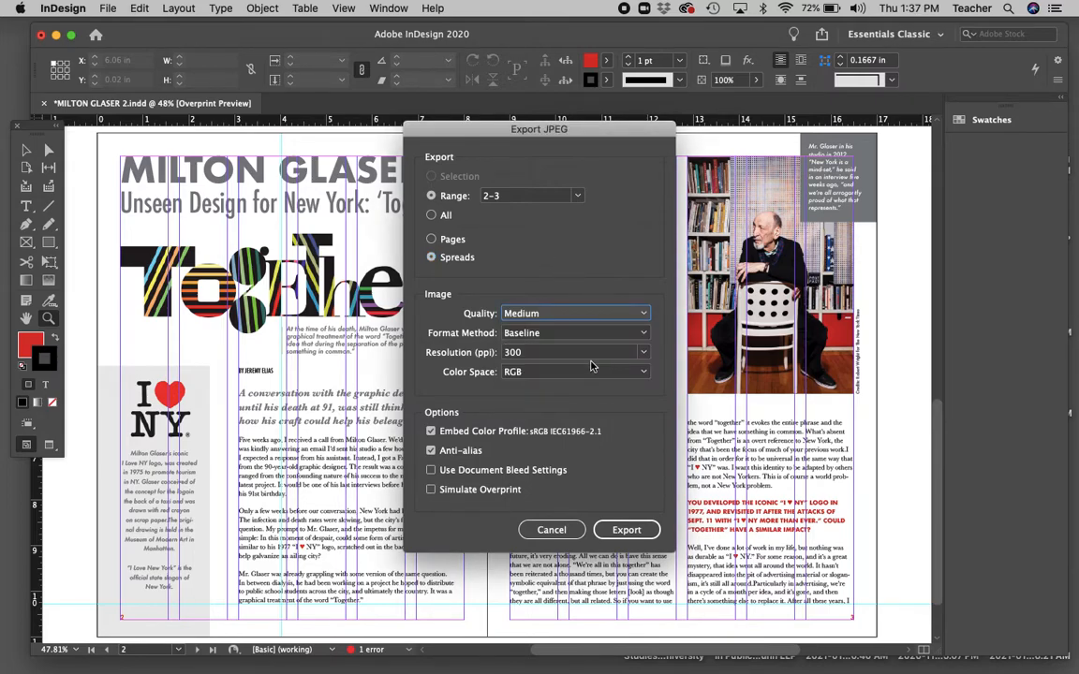
{"action": "left_click", "coordinate": [643, 314]}
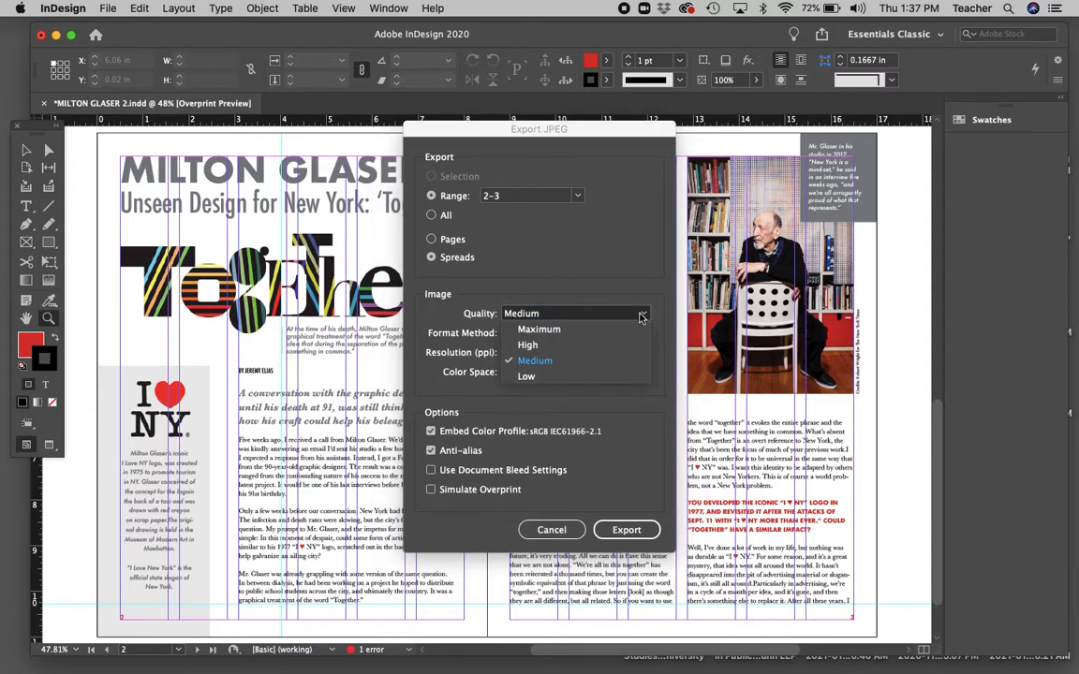
{"action": "left_click", "coordinate": [609, 345]}
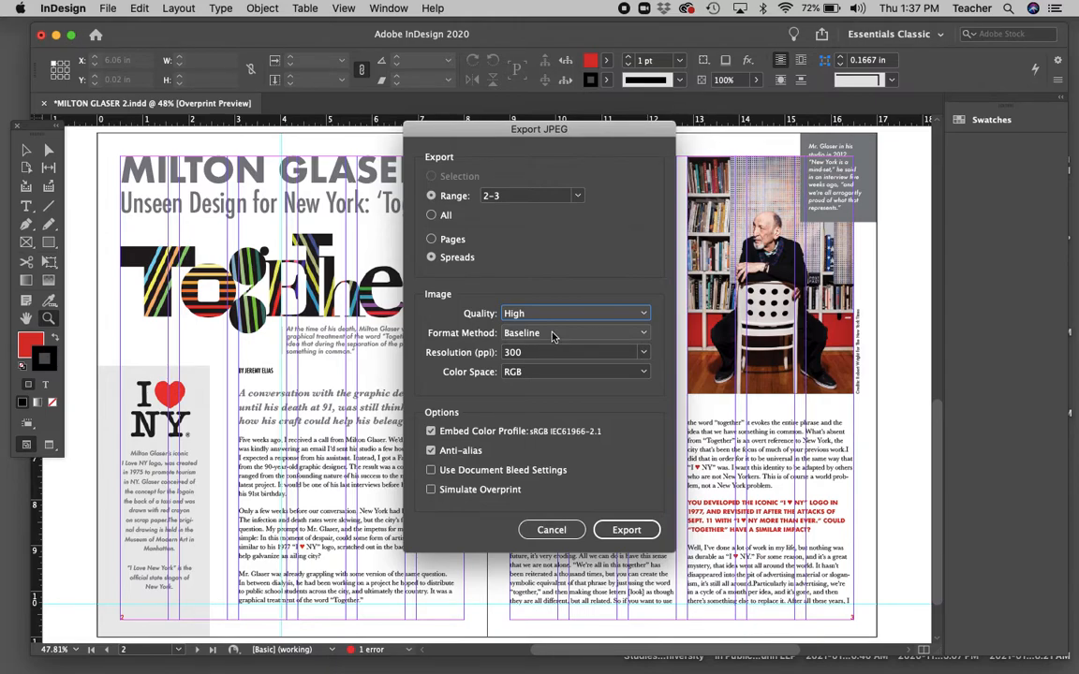
Keep the JPEG export resolution at 300 ppi.
{"action": "left_click", "coordinate": [644, 353]}
{"action": "left_click", "coordinate": [608, 369]}
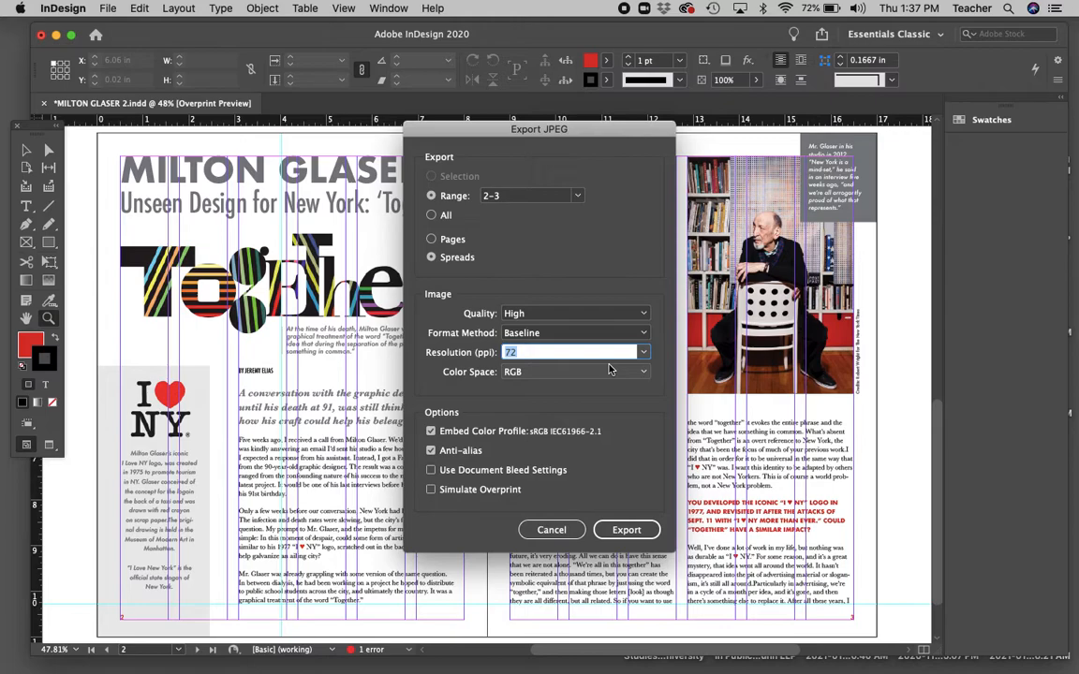
{"action": "left_click", "coordinate": [609, 369]}
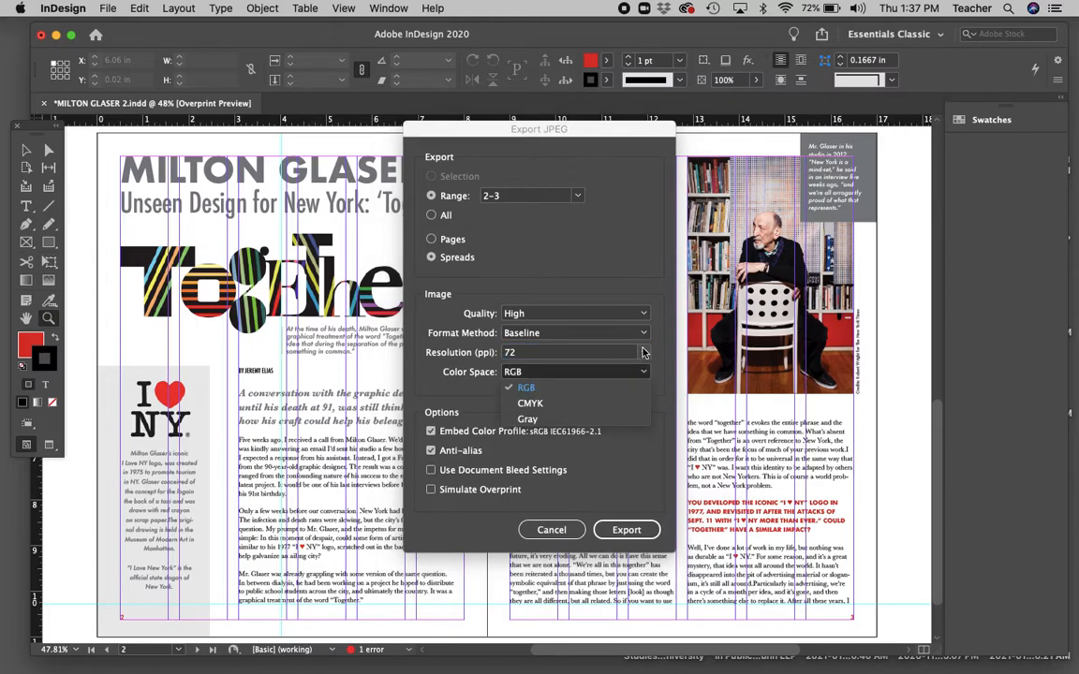
{"action": "left_click", "coordinate": [643, 353]}
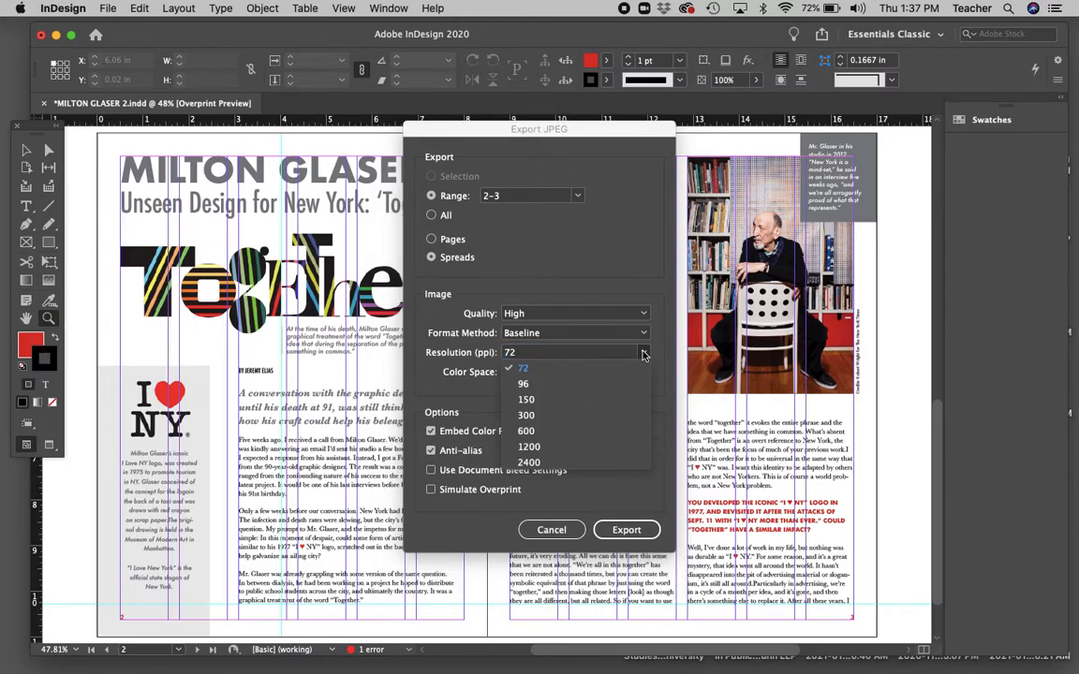
{"action": "left_click", "coordinate": [551, 417]}
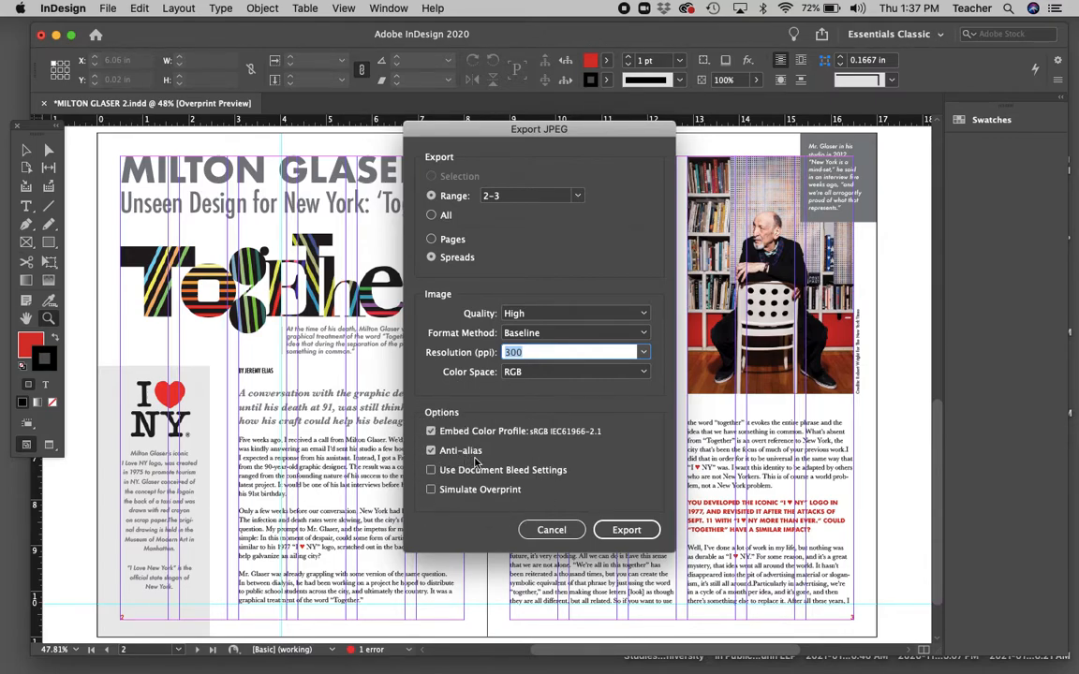
Export the spread as JPEG, then close the document, saving its changes.
{"action": "left_click", "coordinate": [618, 531]}
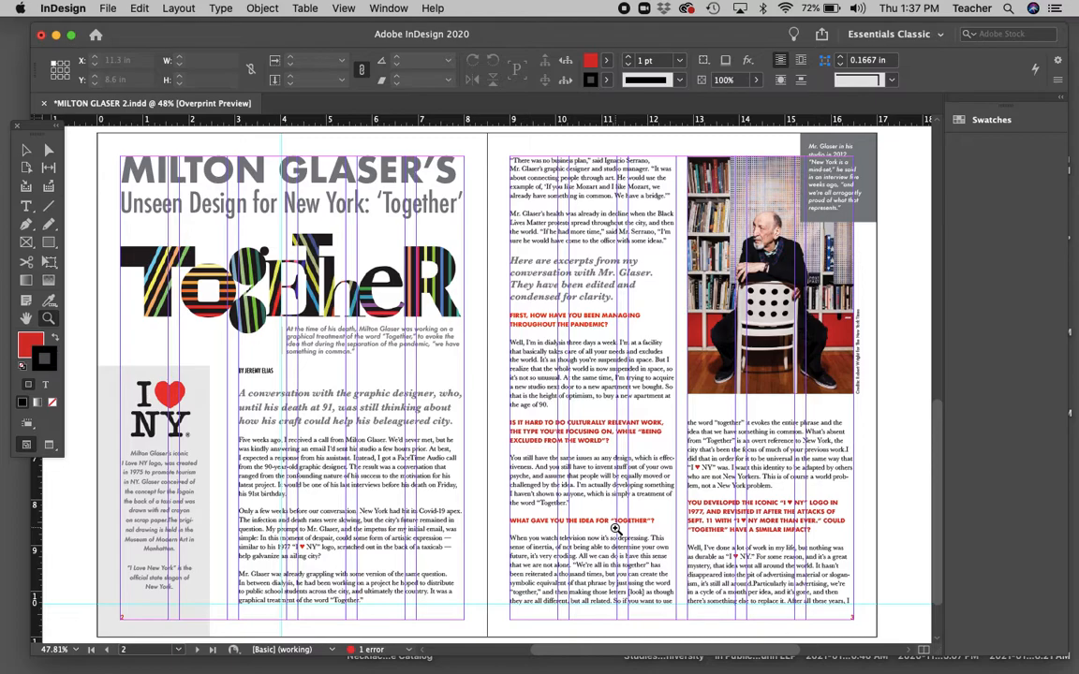
{"action": "left_click", "coordinate": [42, 35]}
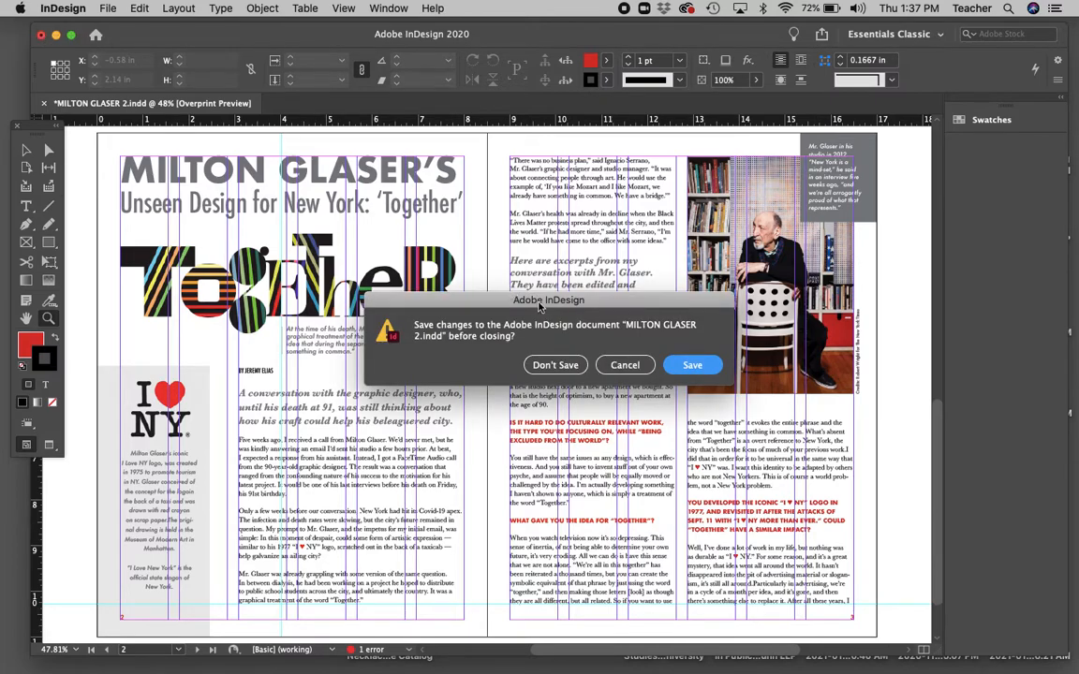
{"action": "left_click", "coordinate": [702, 367]}
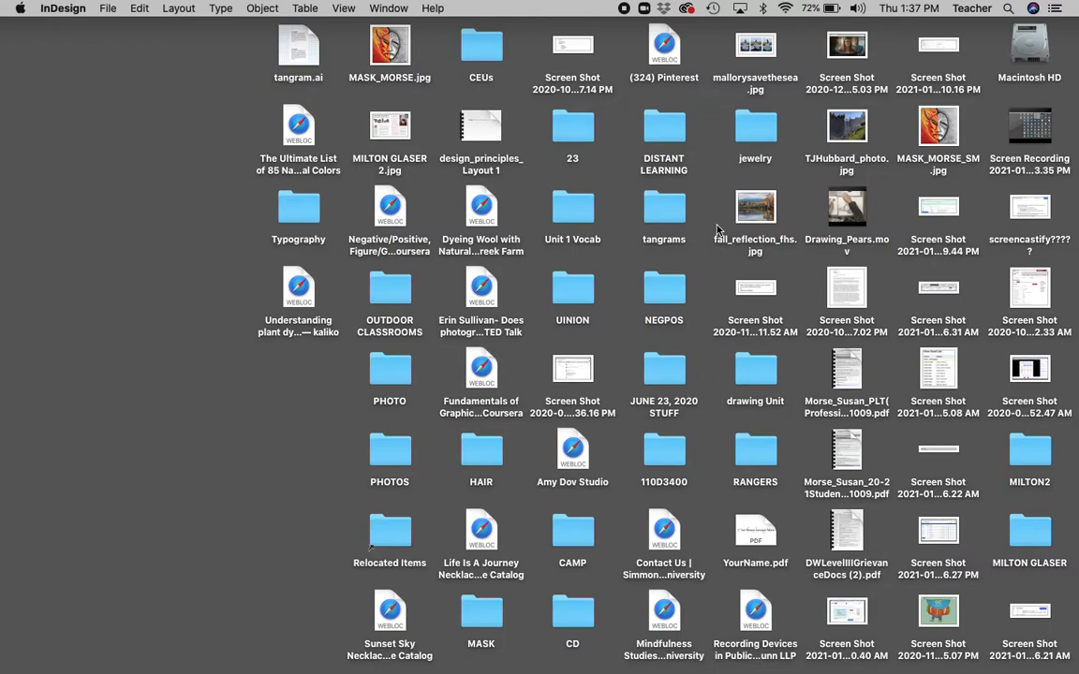
Open MILTON GLASER 2.jpg from the desktop in Photoshop.
{"action": "left_click", "coordinate": [796, 185]}
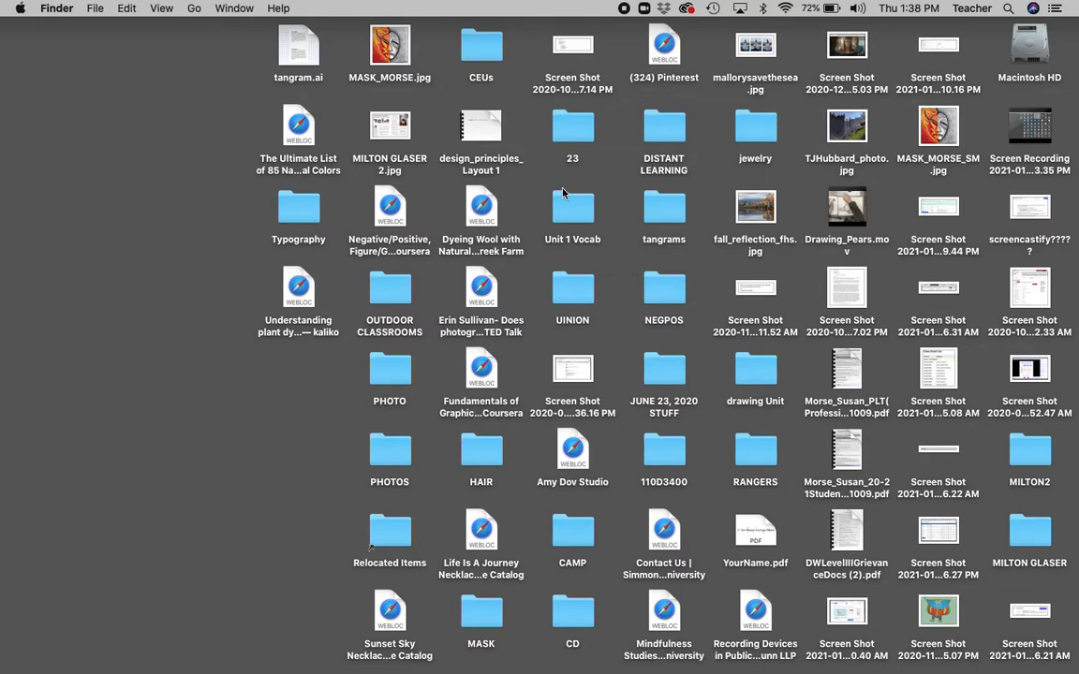
{"action": "double_click", "coordinate": [389, 131]}
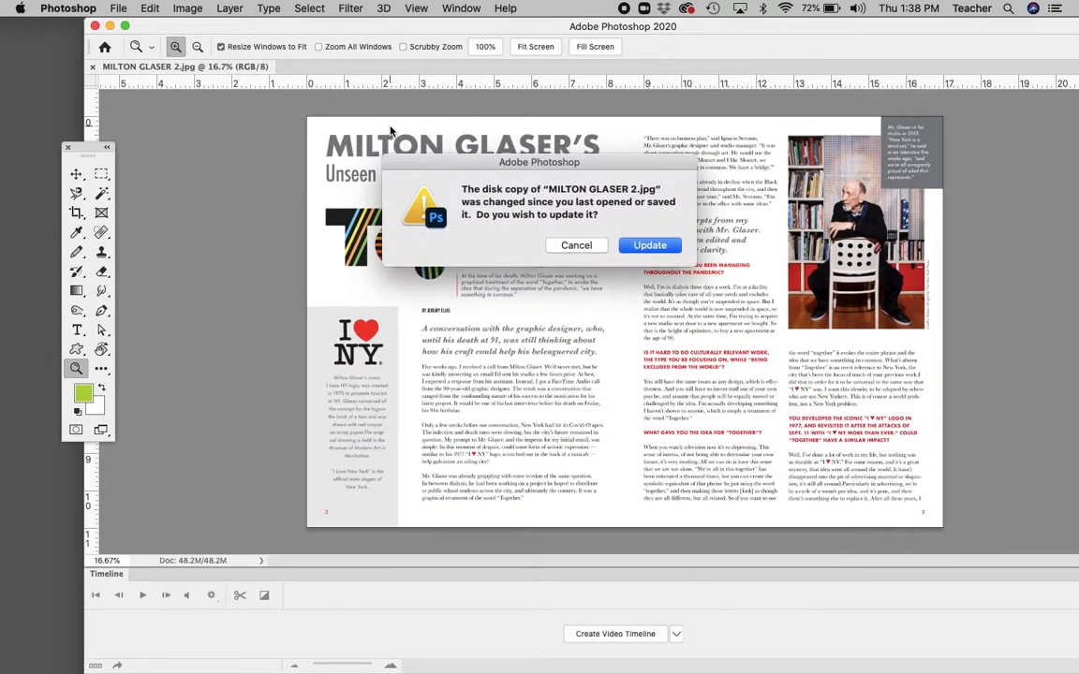
Reload the updated JPEG, zoom into the top-left border, fit to screen, then close it.
{"action": "left_click", "coordinate": [650, 245]}
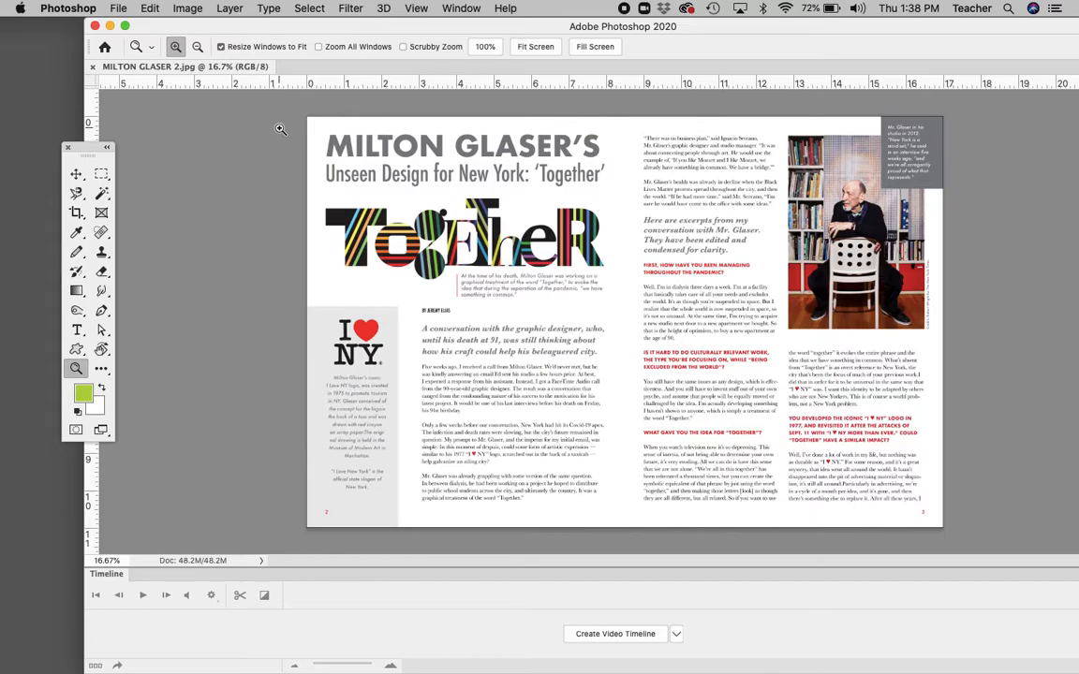
{"action": "left_click_drag", "start_coordinate": [290, 105], "coordinate": [349, 143]}
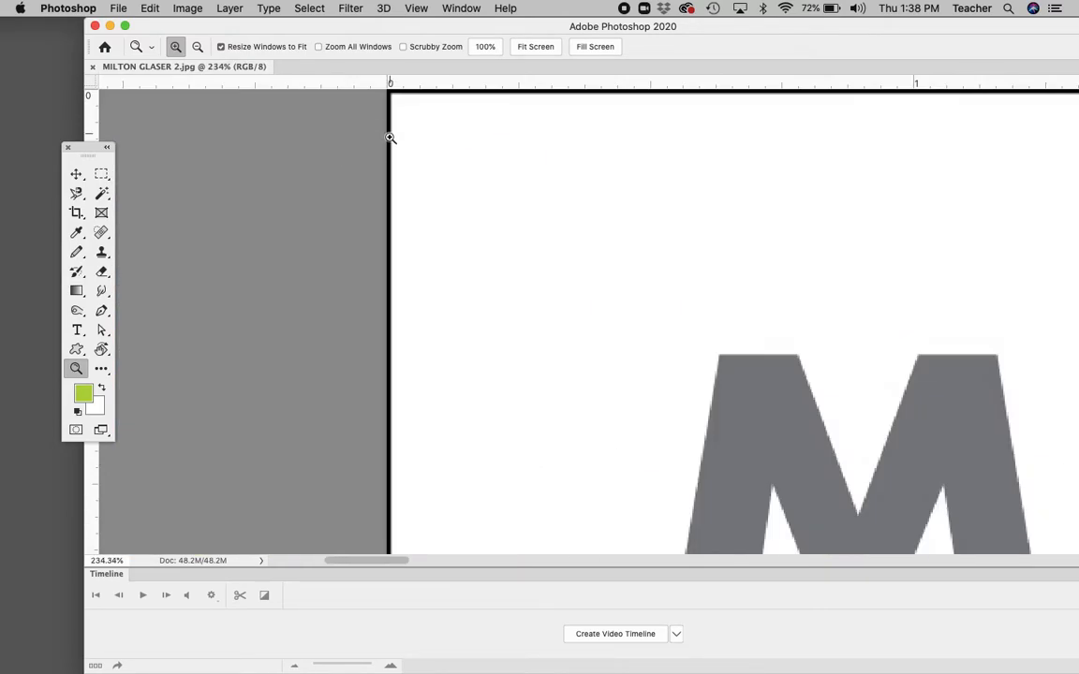
{"action": "left_click", "coordinate": [421, 10]}
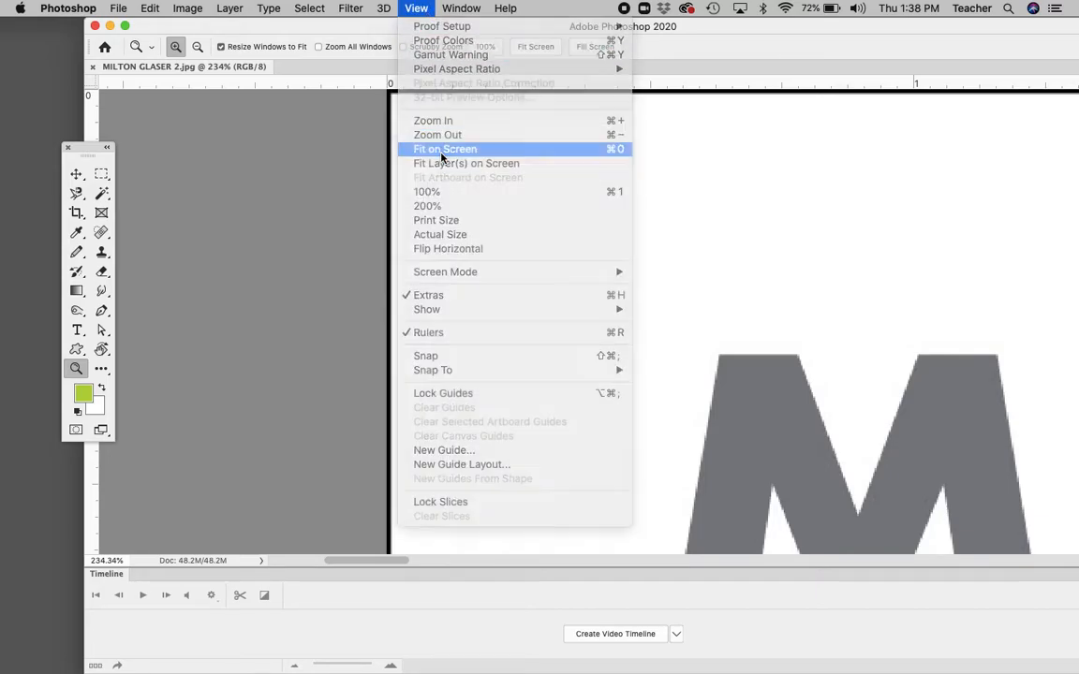
{"action": "left_click", "coordinate": [440, 151]}
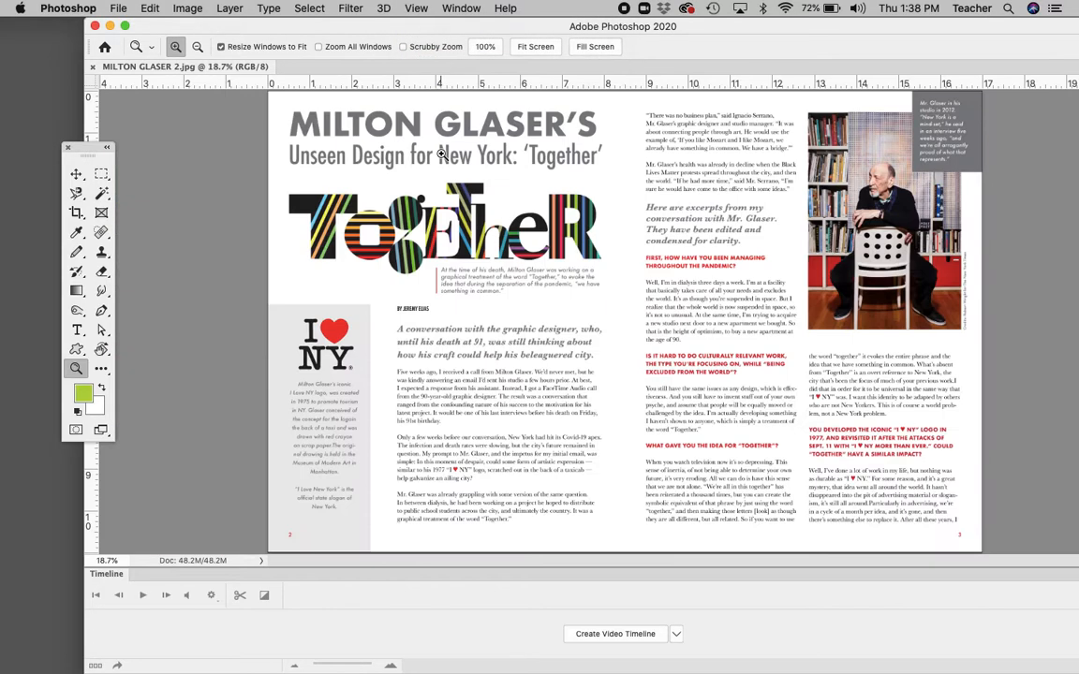
{"action": "left_click", "coordinate": [95, 27]}
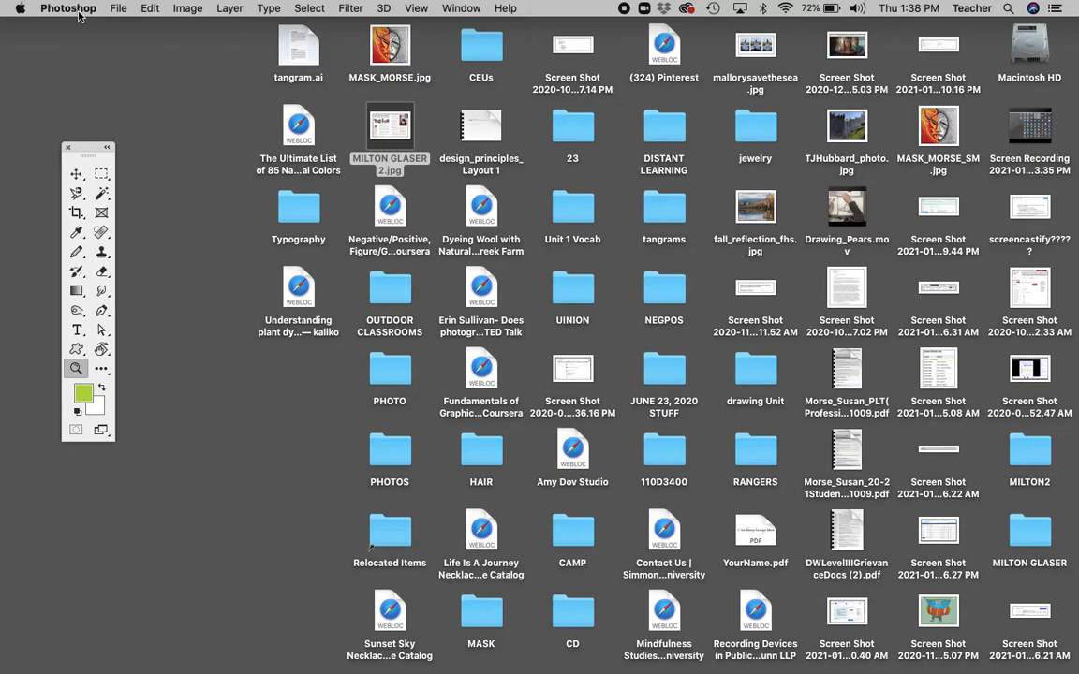
Launch Chrome, go to the school email, and open Sites from the Google apps grid.
{"action": "left_click", "coordinate": [104, 82]}
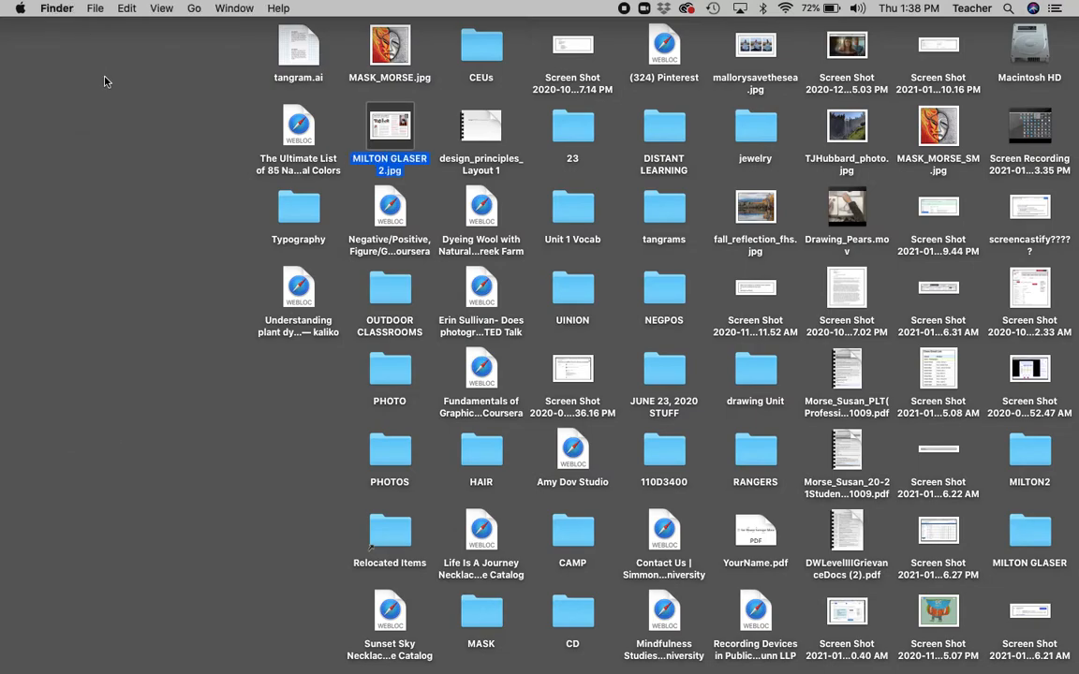
{"action": "left_click", "coordinate": [655, 621]}
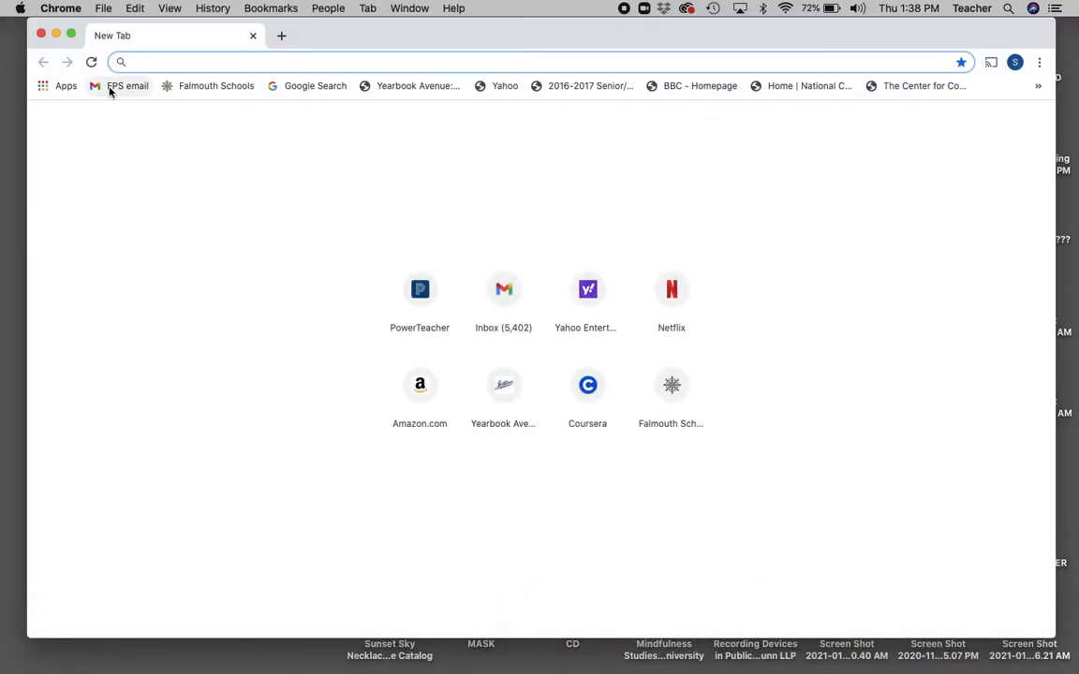
{"action": "left_click", "coordinate": [113, 86]}
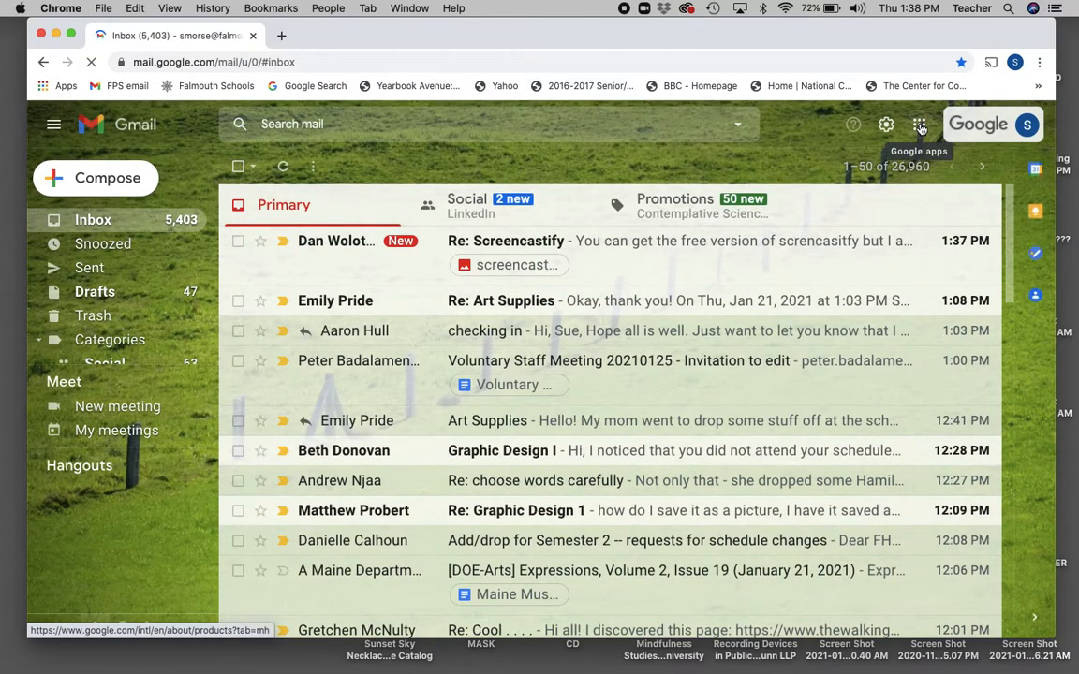
{"action": "left_click", "coordinate": [921, 128]}
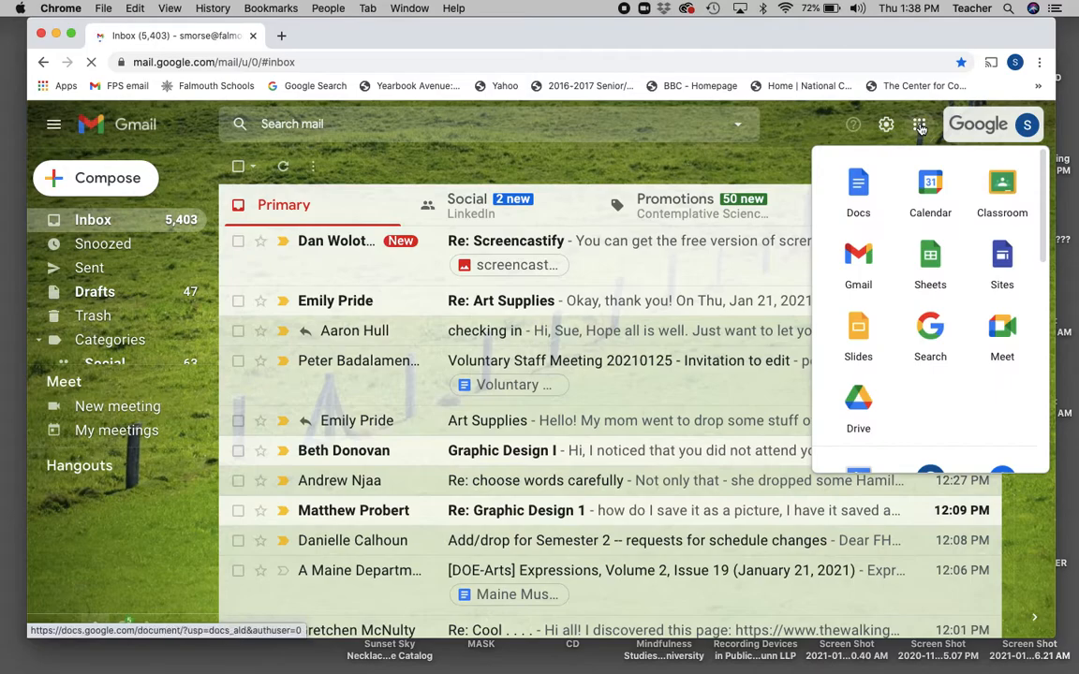
{"action": "left_click", "coordinate": [1003, 258]}
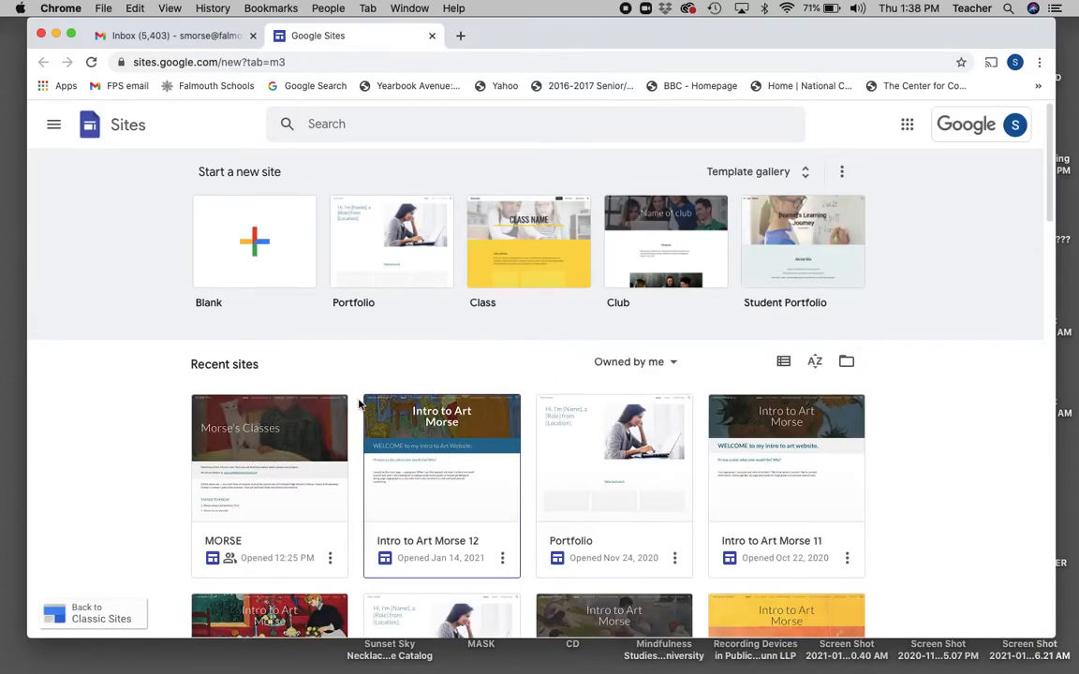
Go to the site's Graphic Design I > Magazine Spread page and delete the old image.
{"action": "left_click", "coordinate": [318, 415]}
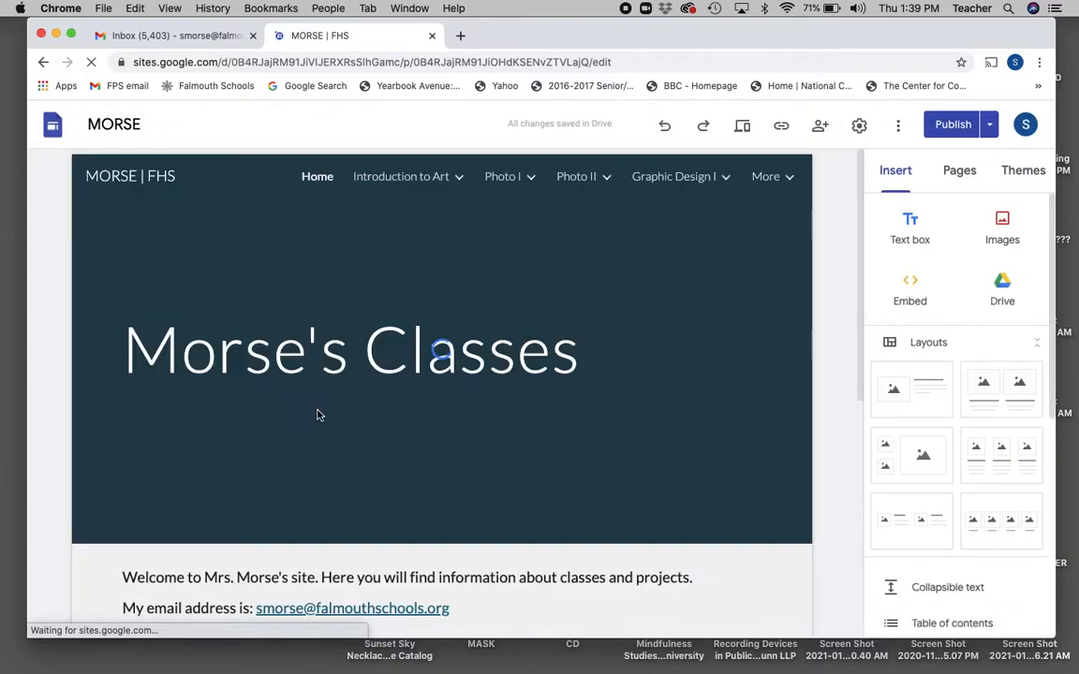
{"action": "left_click", "coordinate": [723, 177]}
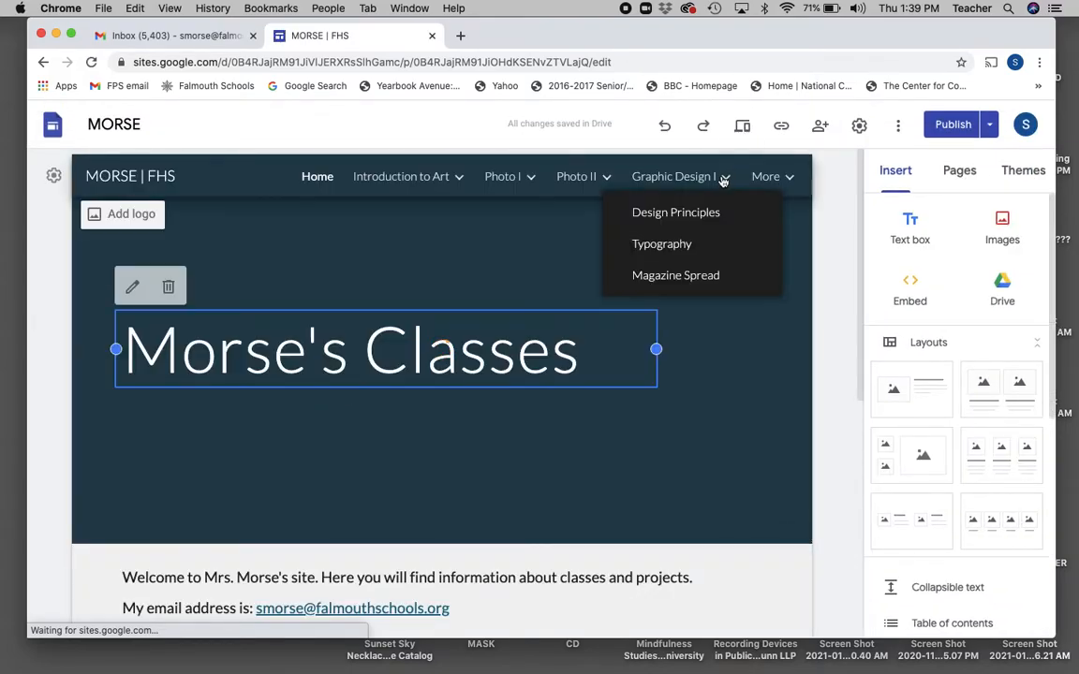
{"action": "left_click", "coordinate": [696, 276]}
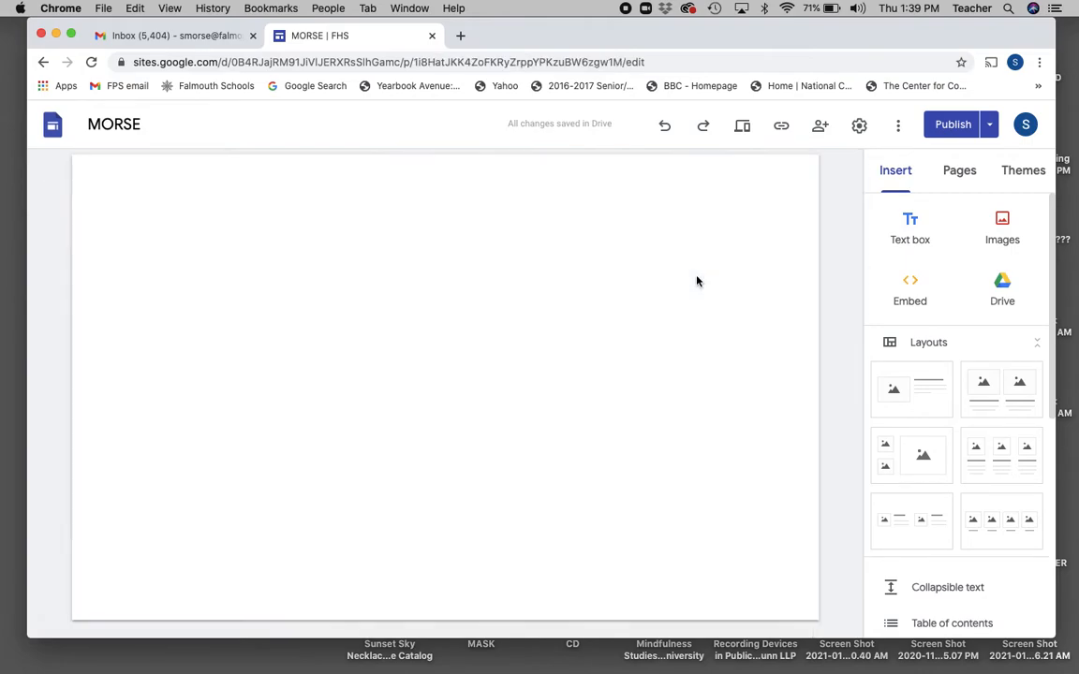
{"action": "left_click", "coordinate": [526, 327]}
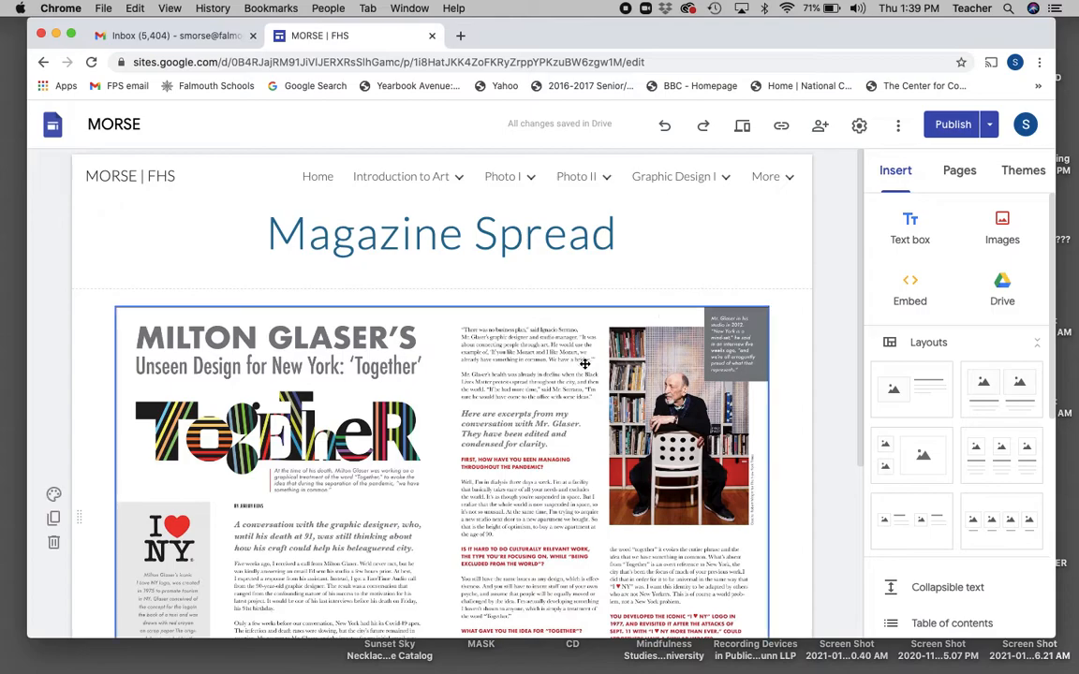
{"action": "key", "text": "BackSpace"}
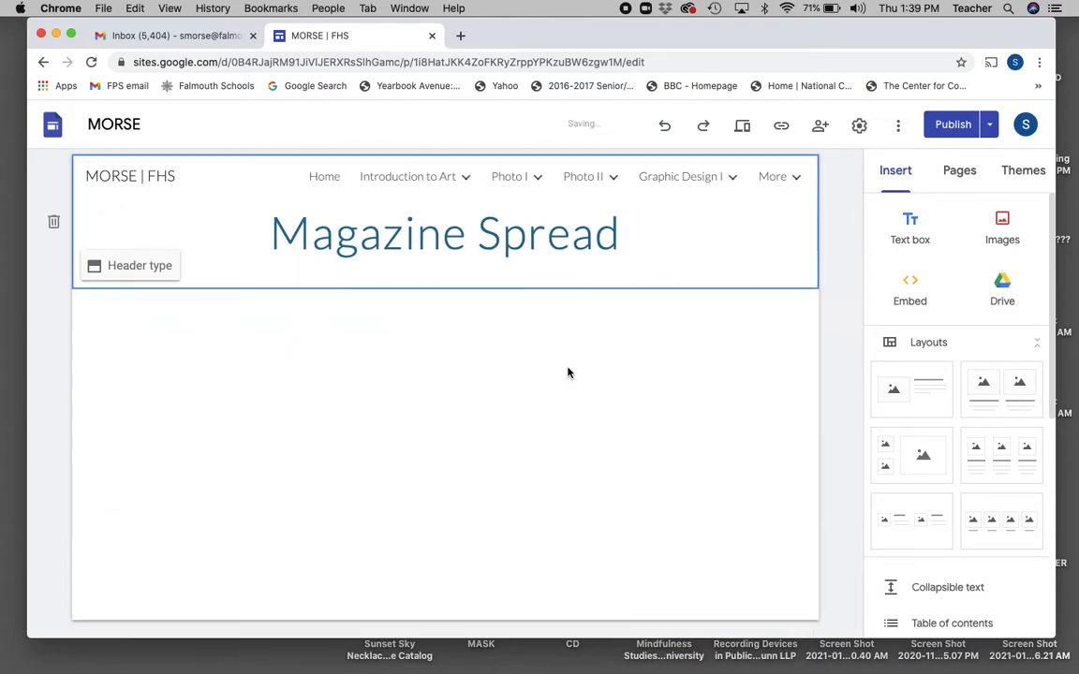
Upload MILTON GLASER 2.jpg from the Desktop as an image on the page.
{"action": "left_click", "coordinate": [567, 372]}
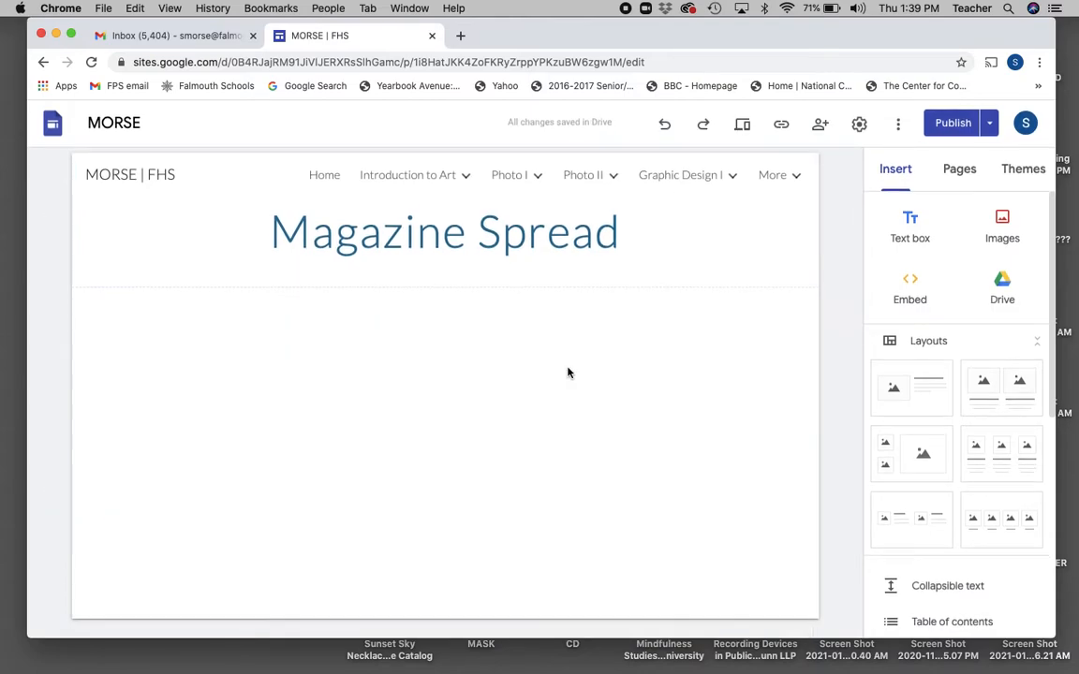
{"action": "left_click", "coordinate": [1002, 221]}
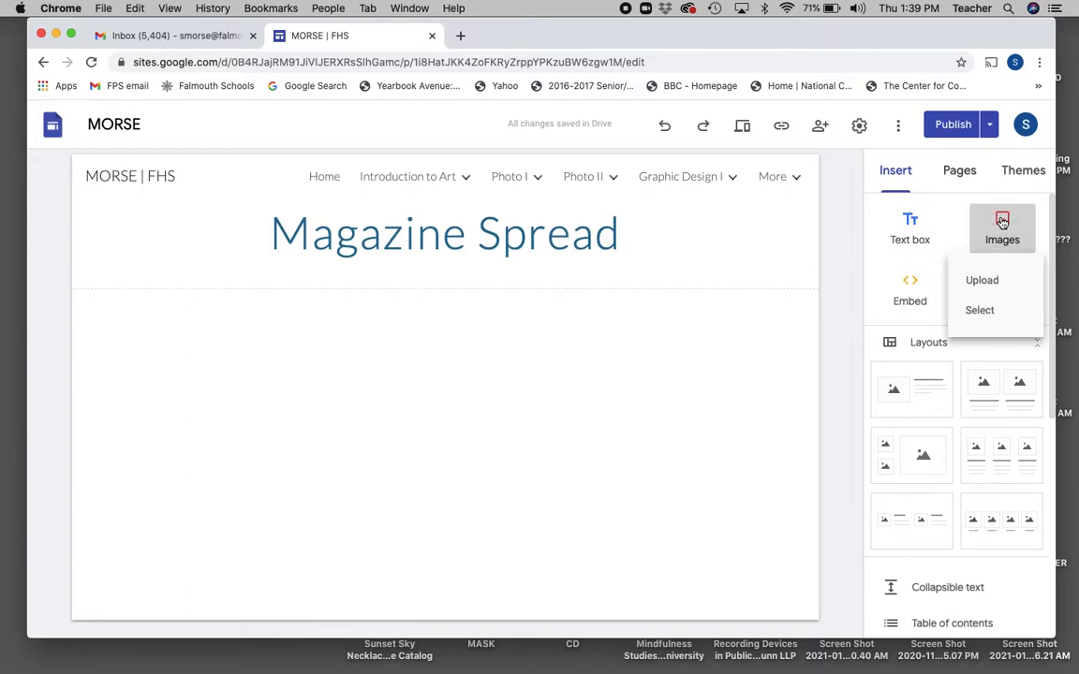
{"action": "left_click", "coordinate": [983, 282]}
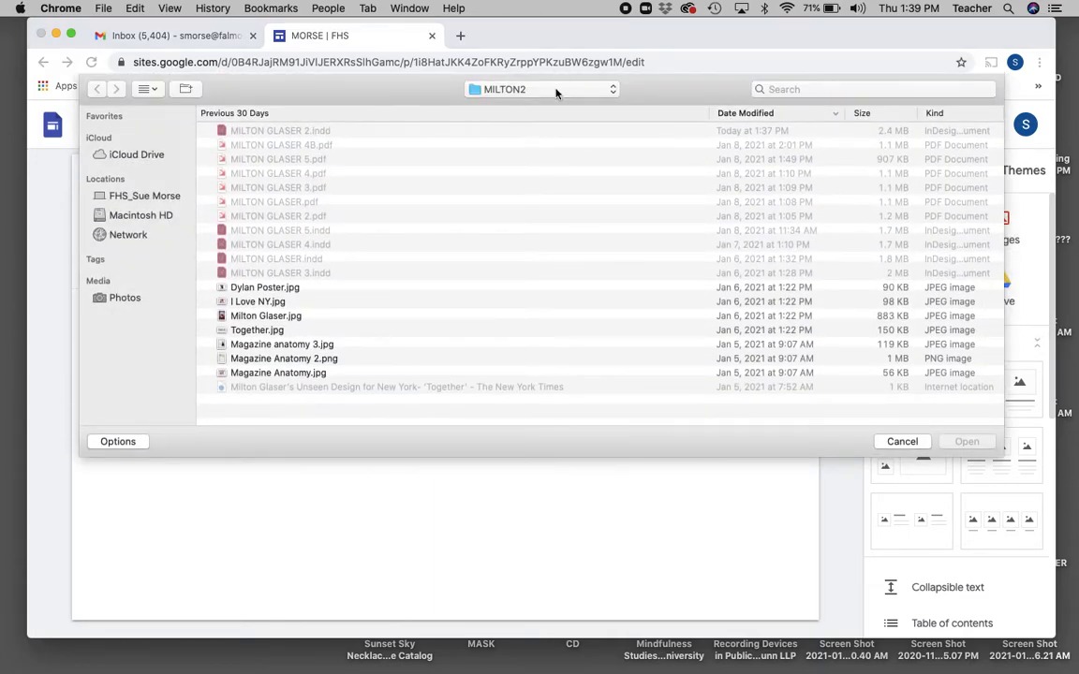
{"action": "left_click", "coordinate": [555, 93]}
{"action": "left_click", "coordinate": [499, 99]}
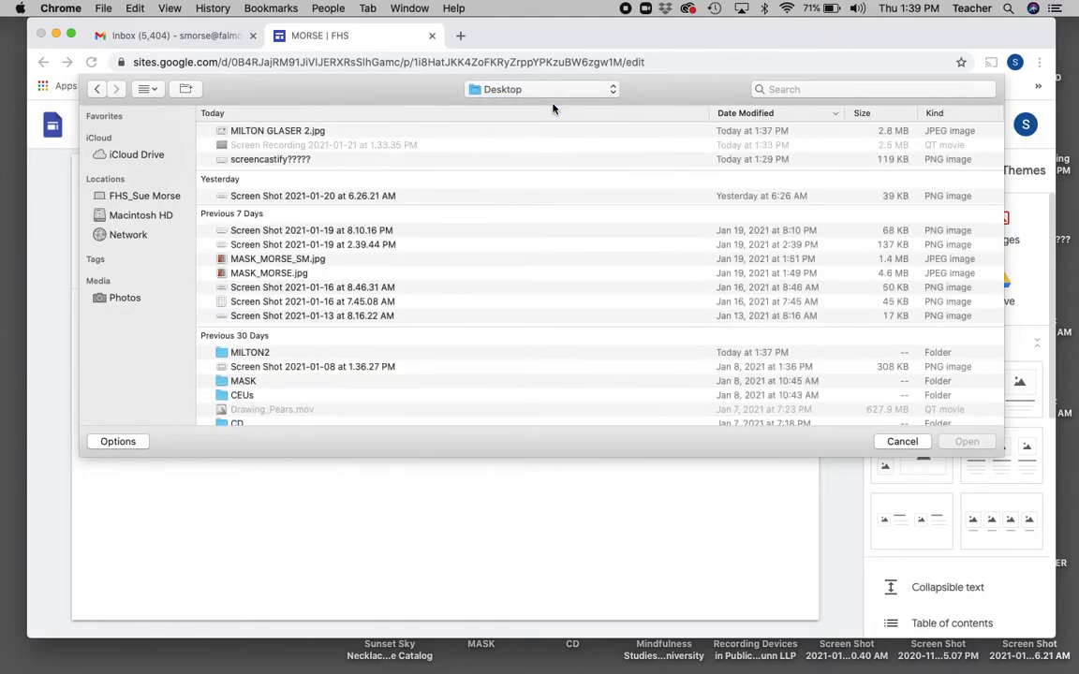
{"action": "double_click", "coordinate": [296, 132]}
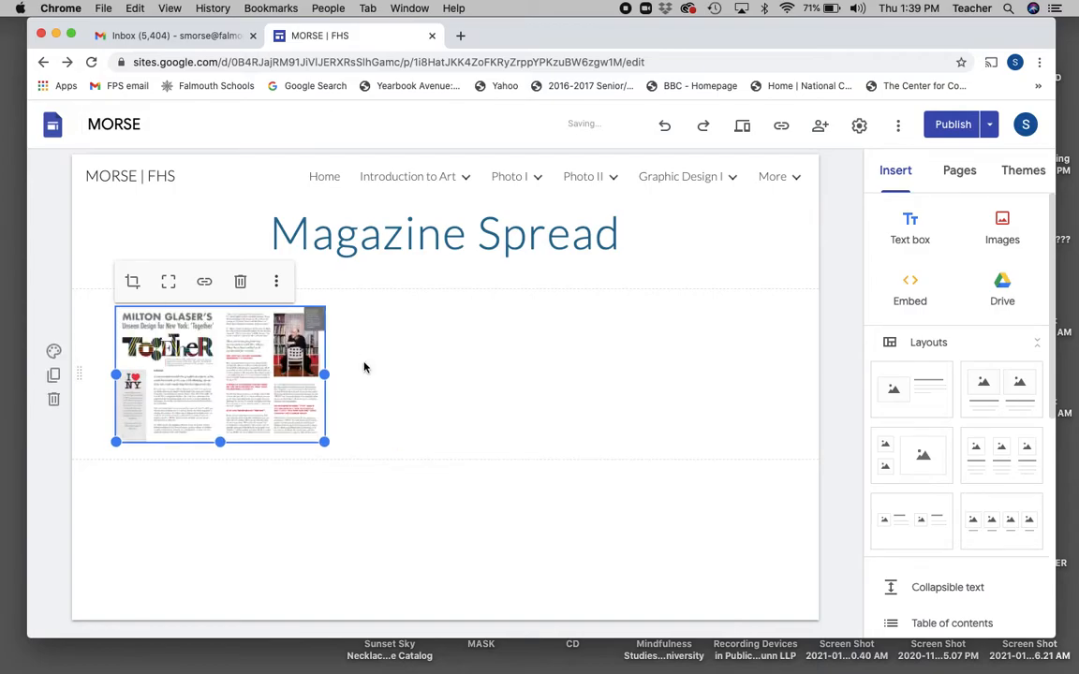
Stretch the spread image to full page width and uncrop it to show the whole layout.
{"action": "left_click_drag", "start_coordinate": [327, 374], "coordinate": [777, 419]}
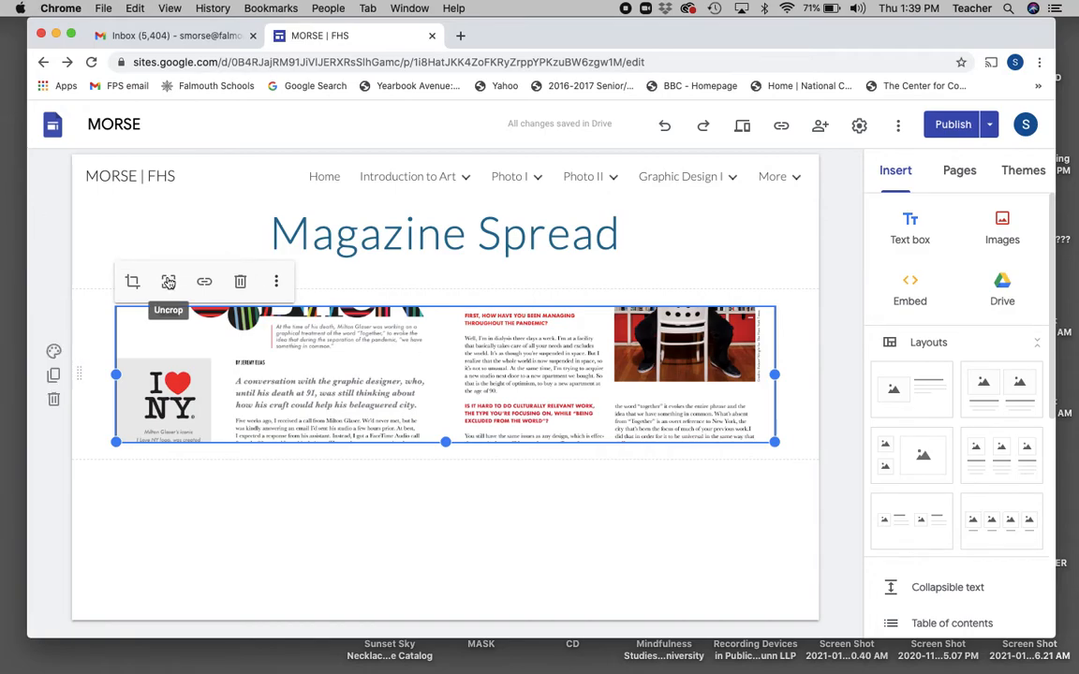
{"action": "left_click", "coordinate": [169, 283]}
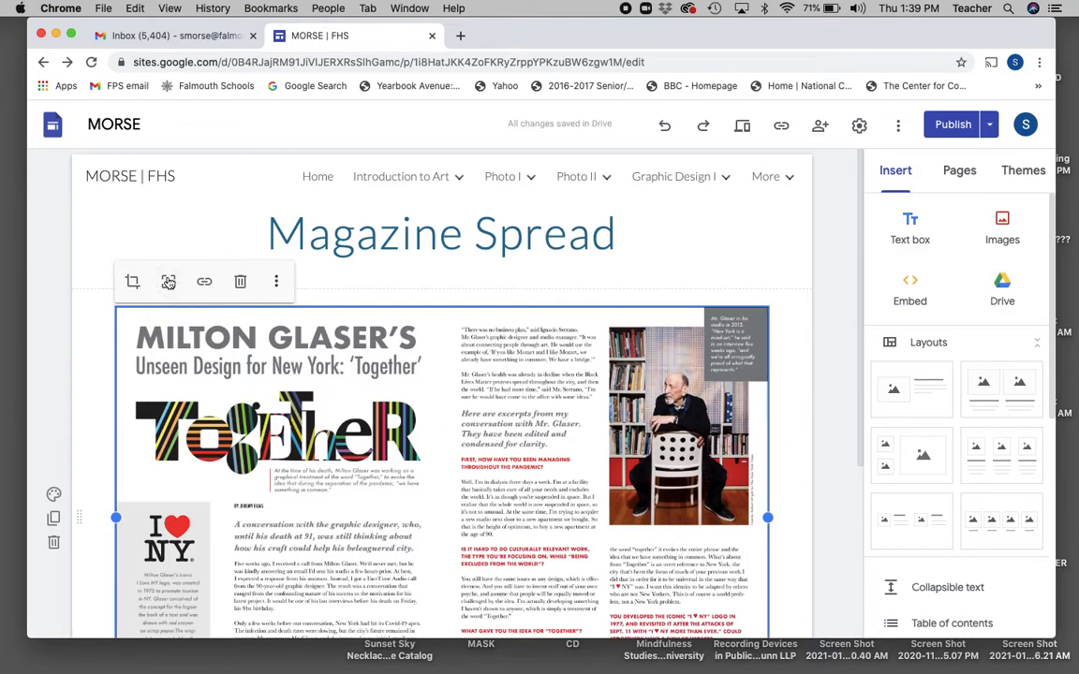
{"action": "left_click", "coordinate": [96, 315]}
{"action": "scroll", "coordinate": [103, 318], "scroll_direction": "down", "scroll_amount": 5}
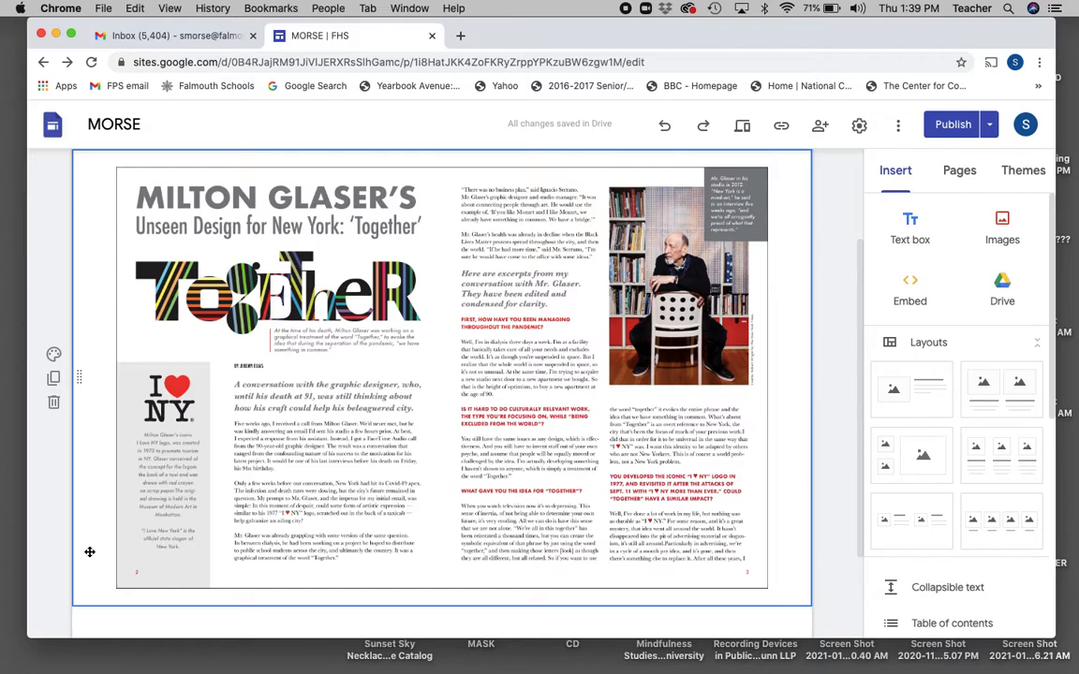
Review the Magazine Spread page changes and publish the MORSE site.
{"action": "left_click", "coordinate": [987, 129]}
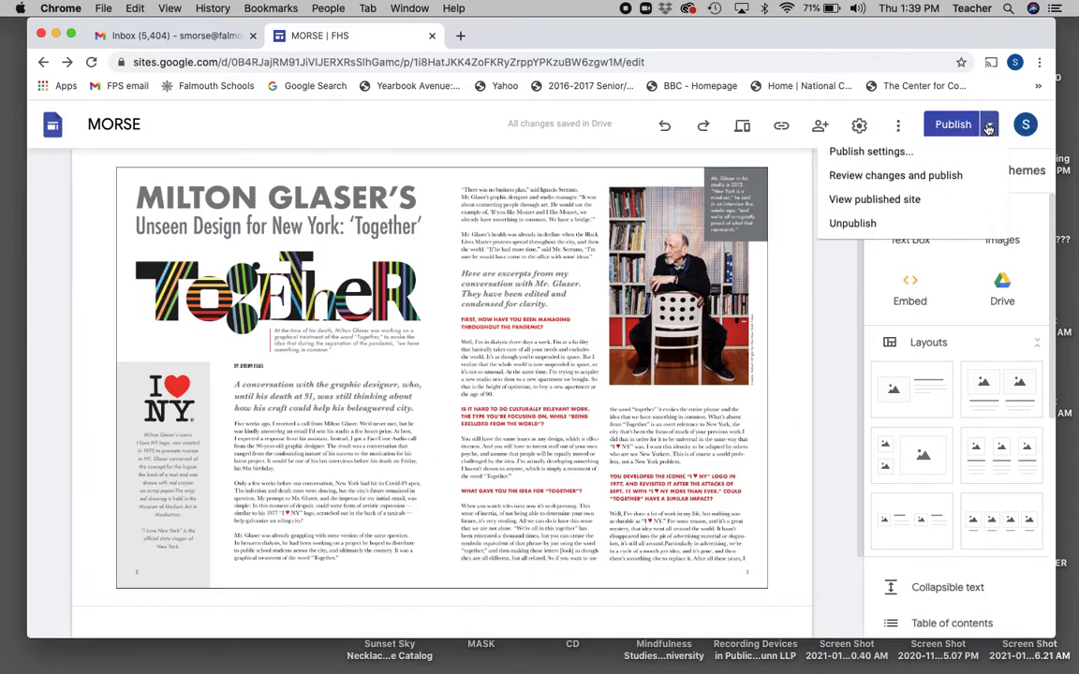
{"action": "left_click", "coordinate": [897, 185]}
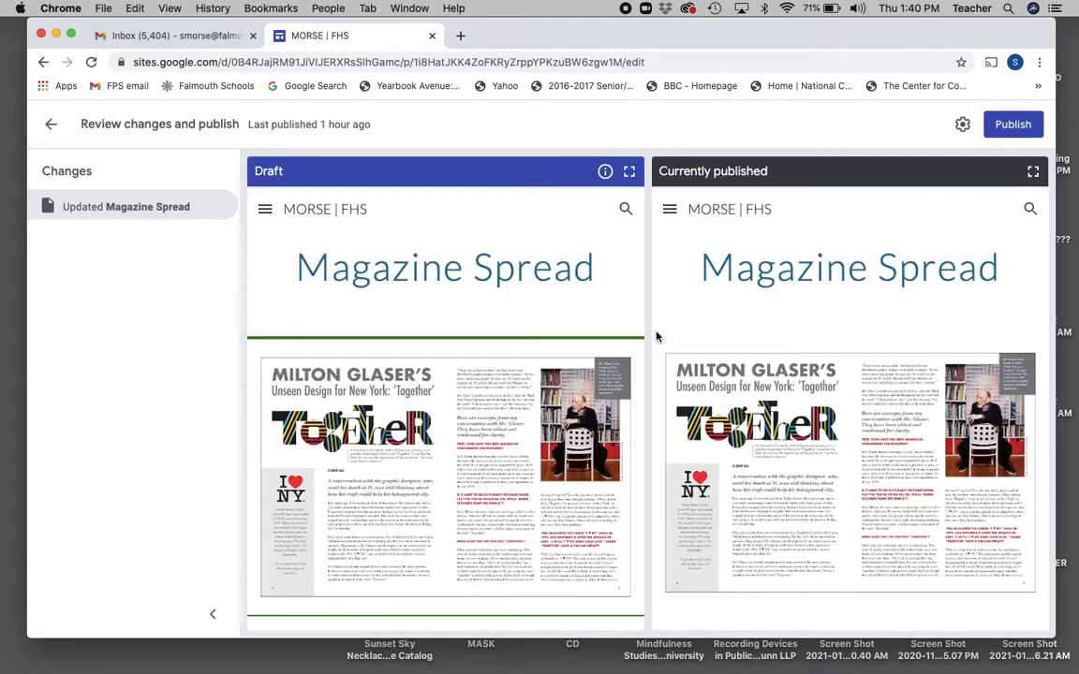
{"action": "left_click", "coordinate": [1013, 124]}
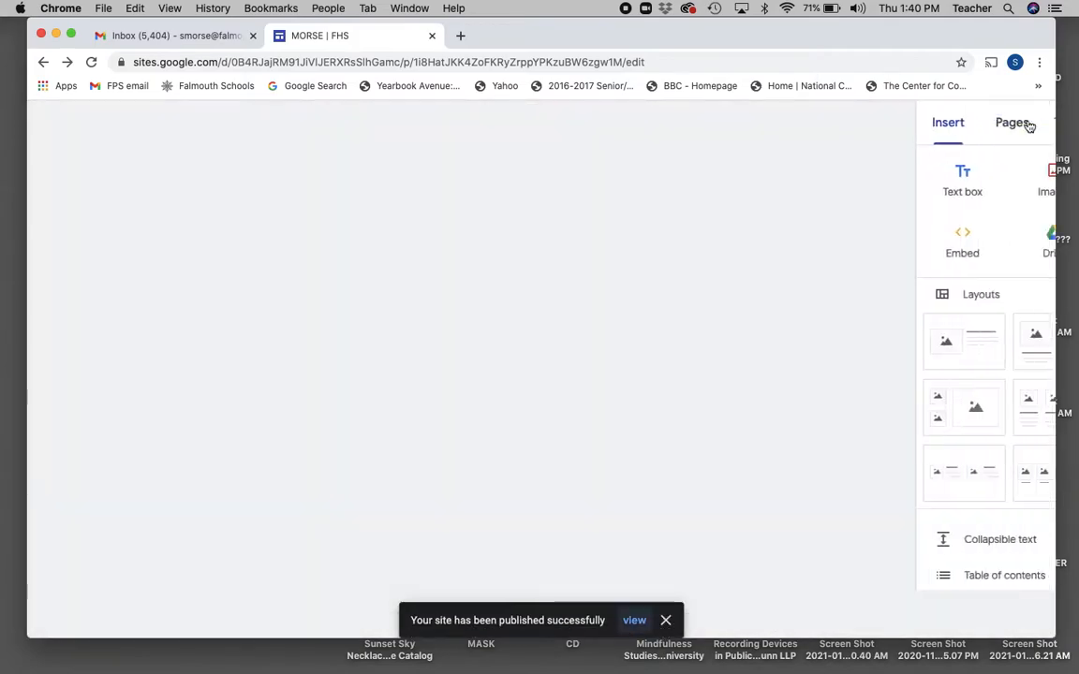
{"action": "left_click", "coordinate": [1027, 124]}
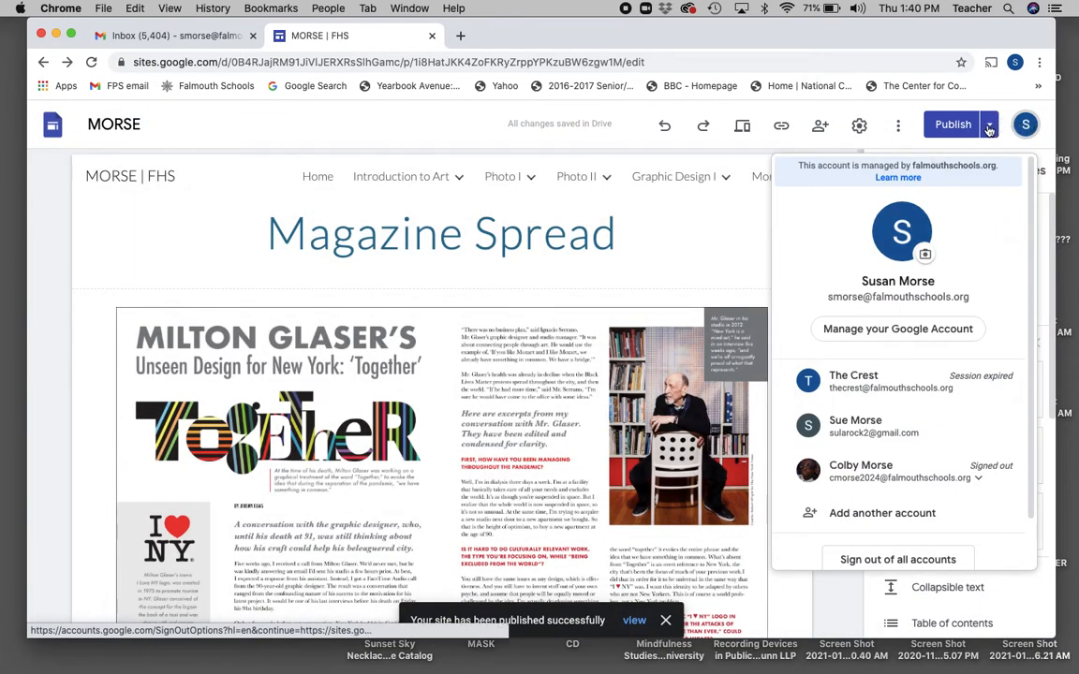
View the live published site and scroll through the Milton Glaser spread.
{"action": "left_click", "coordinate": [991, 126]}
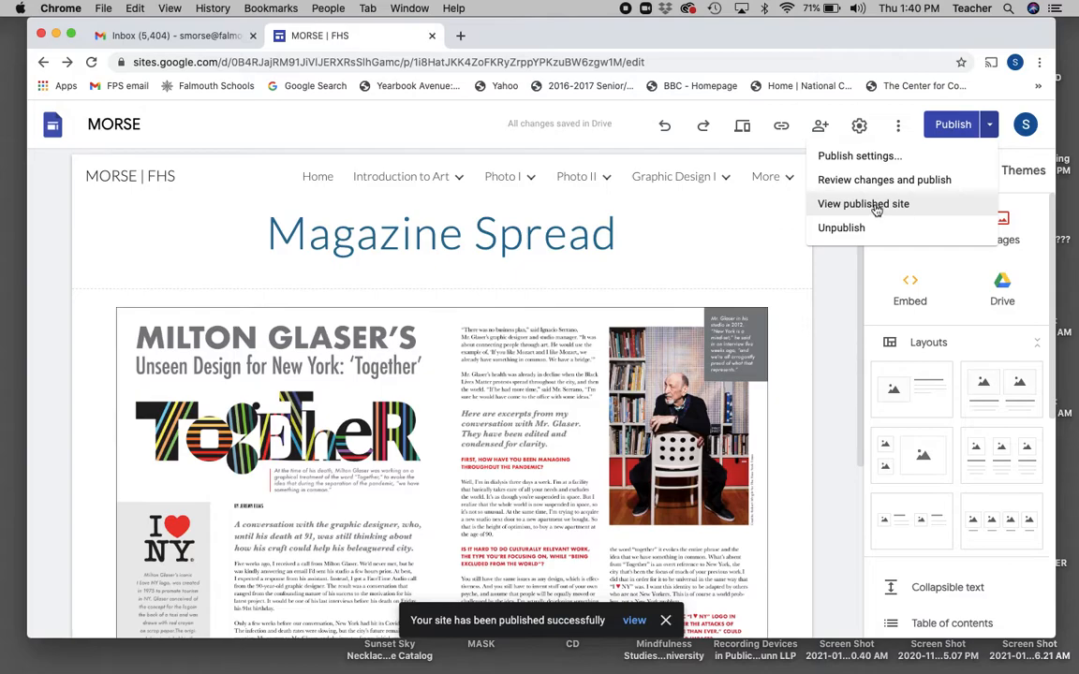
{"action": "left_click", "coordinate": [874, 208]}
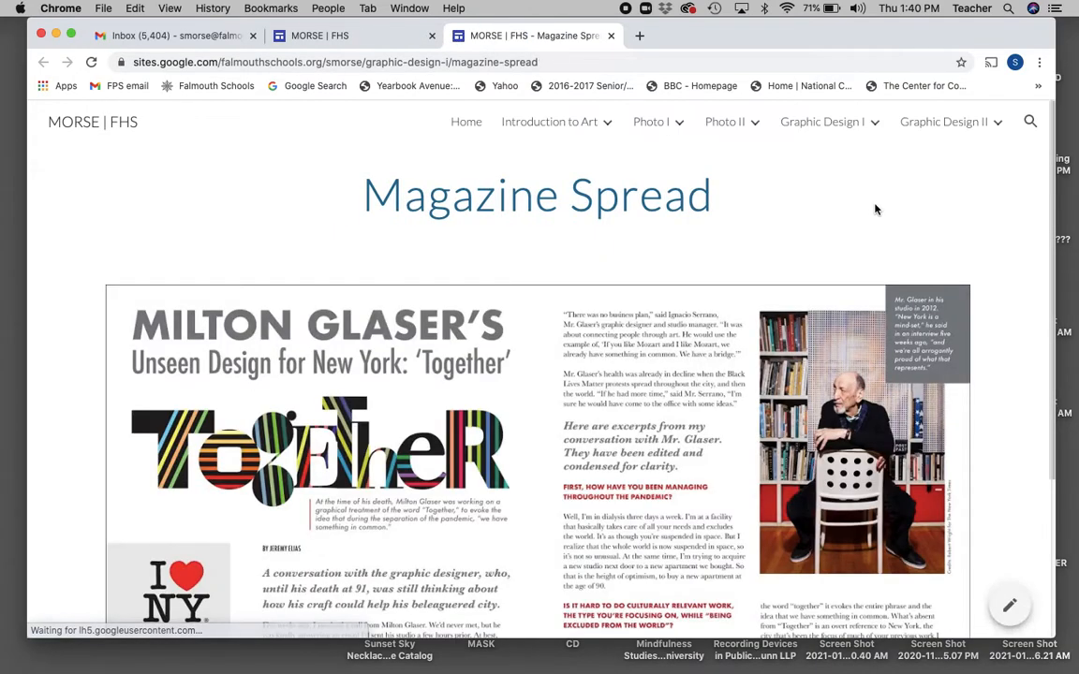
{"action": "scroll", "coordinate": [875, 208], "scroll_direction": "down", "scroll_amount": 4}
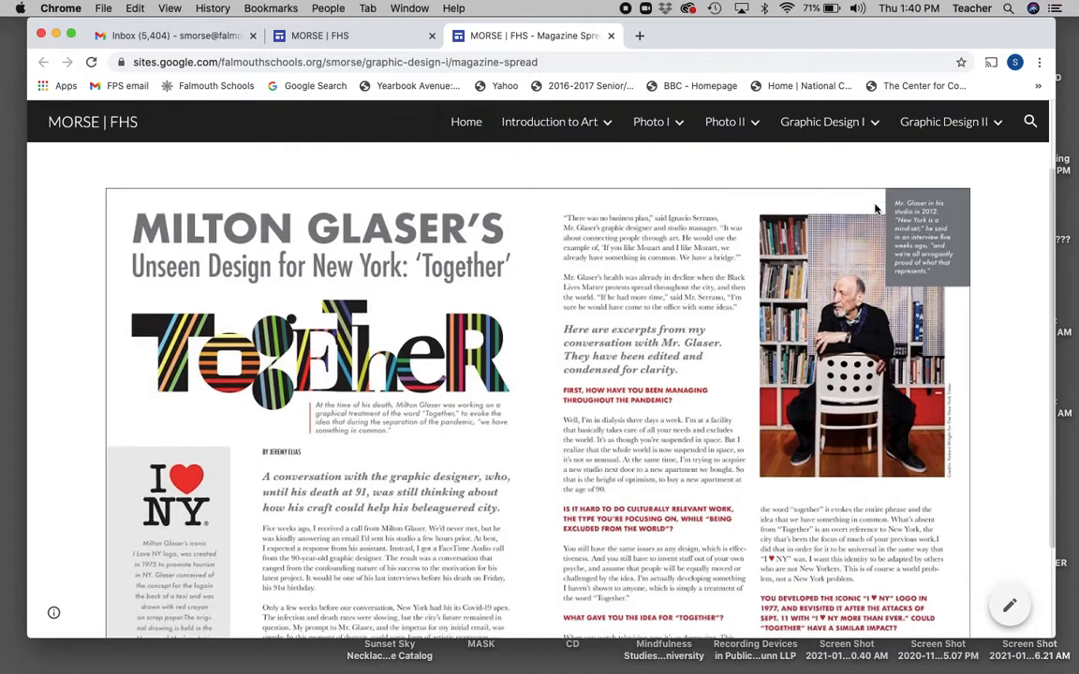
{"action": "scroll", "coordinate": [874, 207], "scroll_direction": "up", "scroll_amount": 1}
{"action": "scroll", "coordinate": [875, 208], "scroll_direction": "down", "scroll_amount": 2}
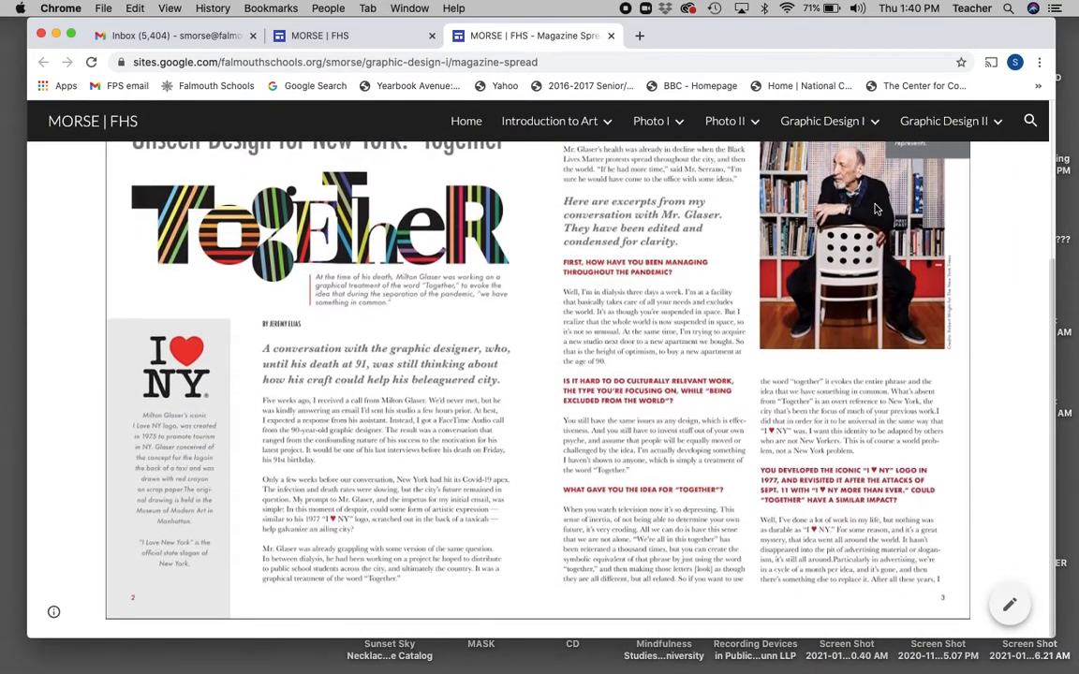